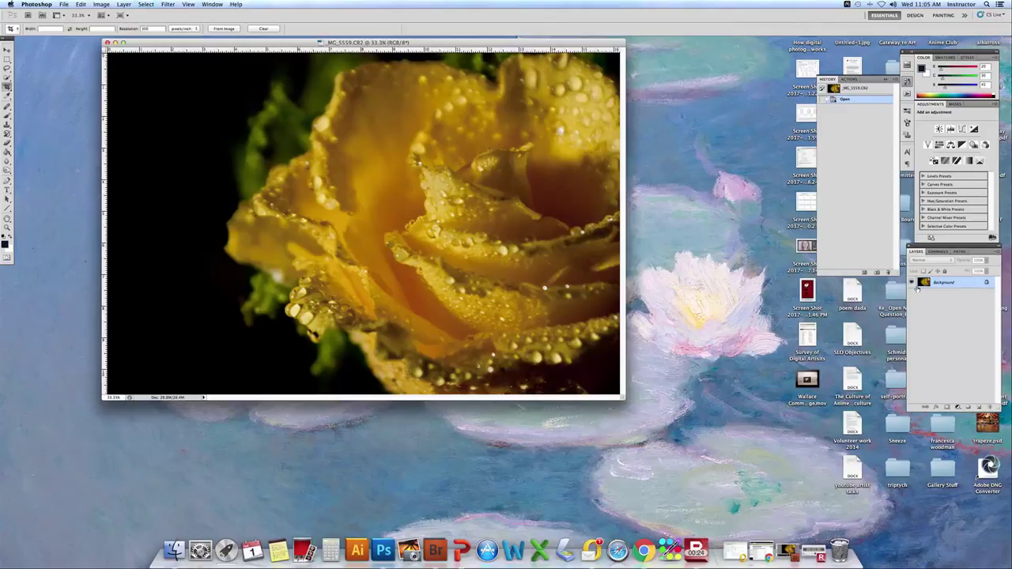
After glancing at the image adjustment commands, add a Black & White adjustment layer.
left_click(102, 5)
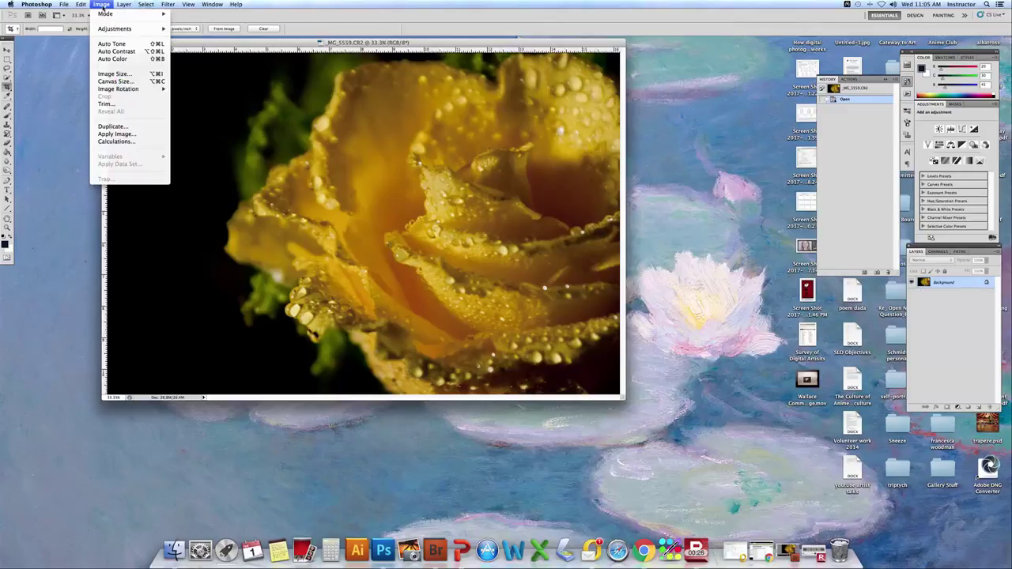
mouse_move(119, 28)
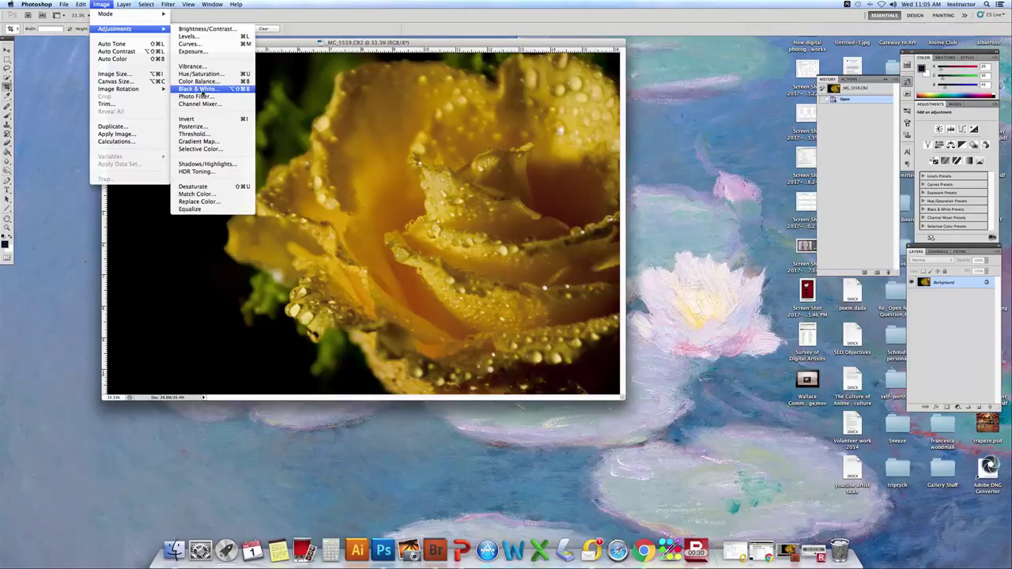
left_click(958, 340)
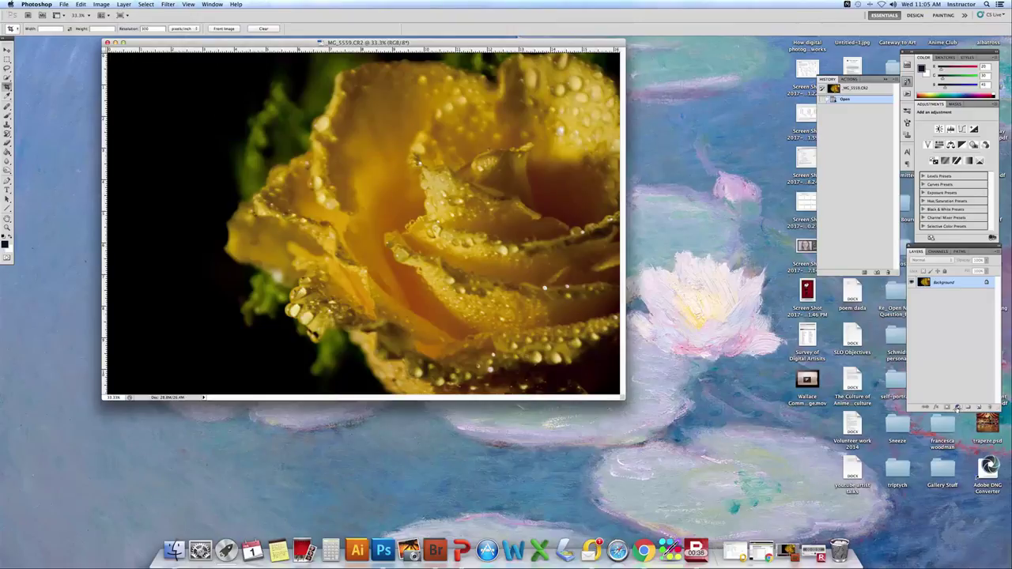
left_click(958, 409)
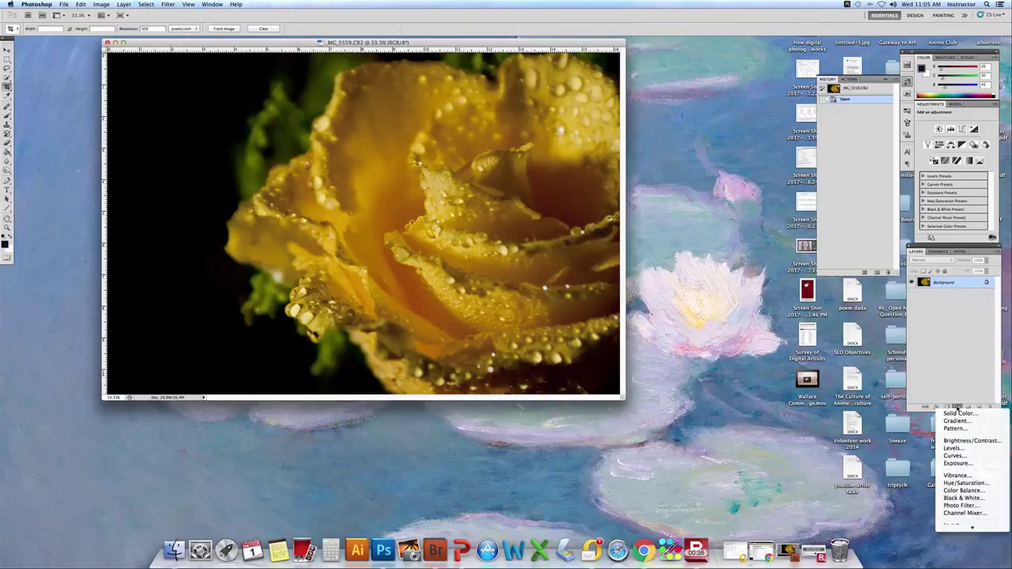
left_click(956, 498)
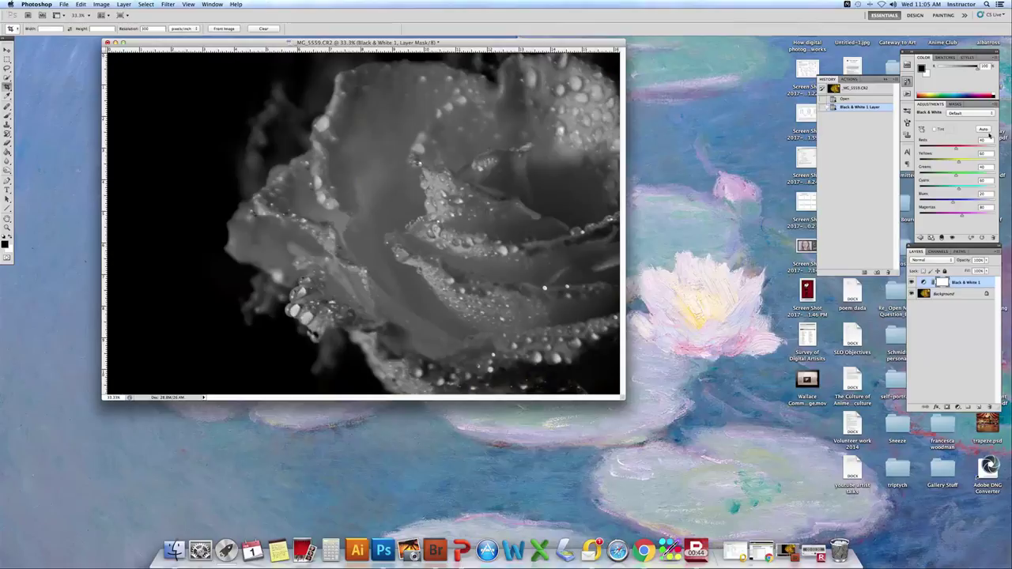
Try the Blue Filter and Darker presets, then settle on the Green Filter preset.
left_click(992, 113)
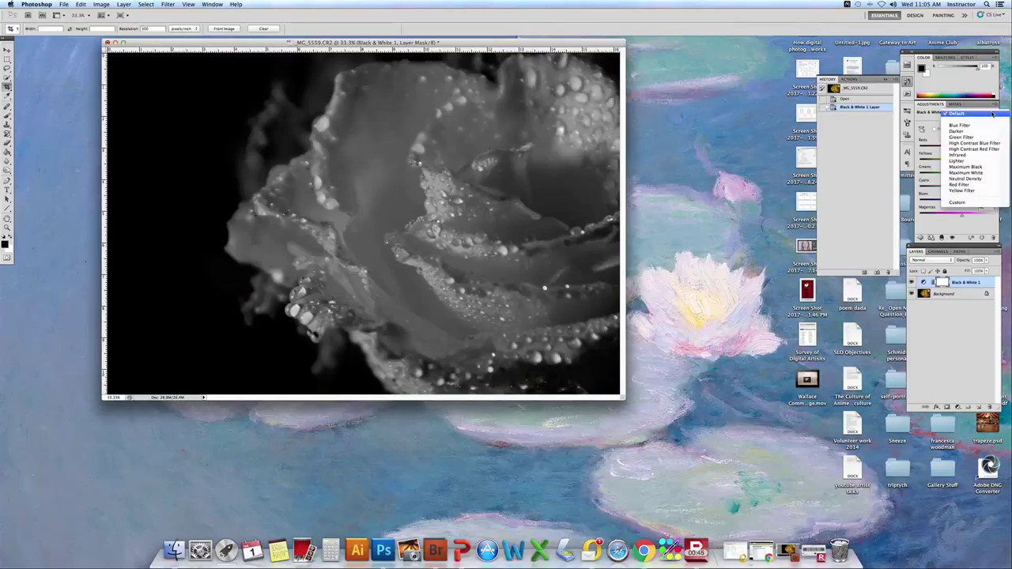
left_click(967, 126)
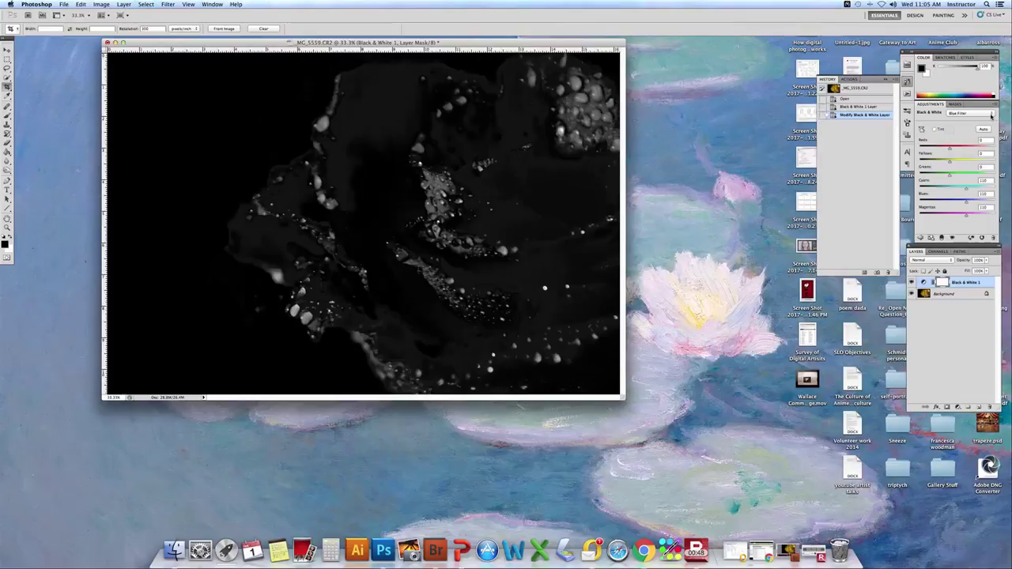
left_click(993, 115)
left_click(984, 121)
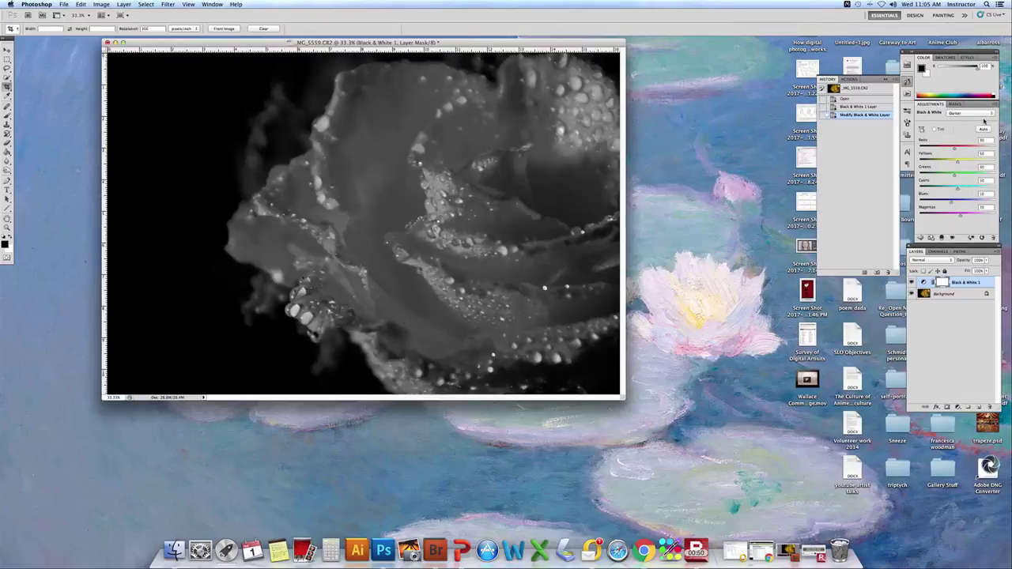
left_click(995, 115)
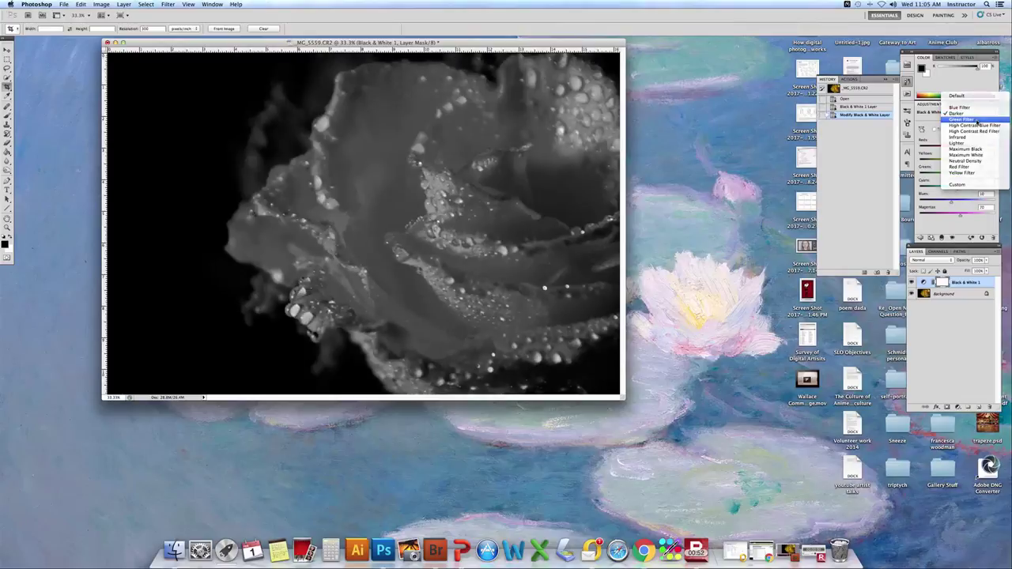
left_click(977, 124)
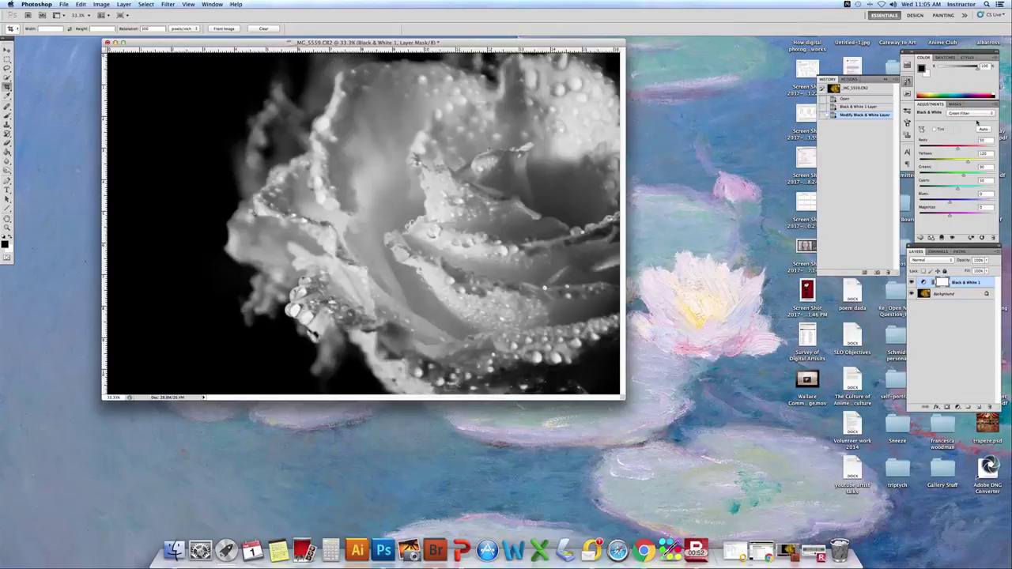
Add a new empty Layer 1 and set its blend mode to Color.
left_click(980, 408)
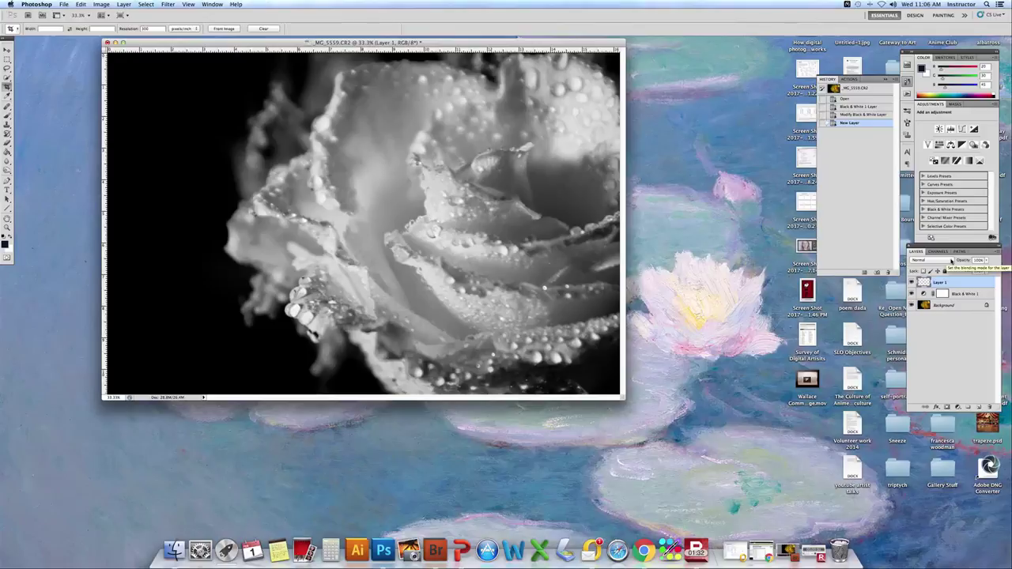
left_click(951, 261)
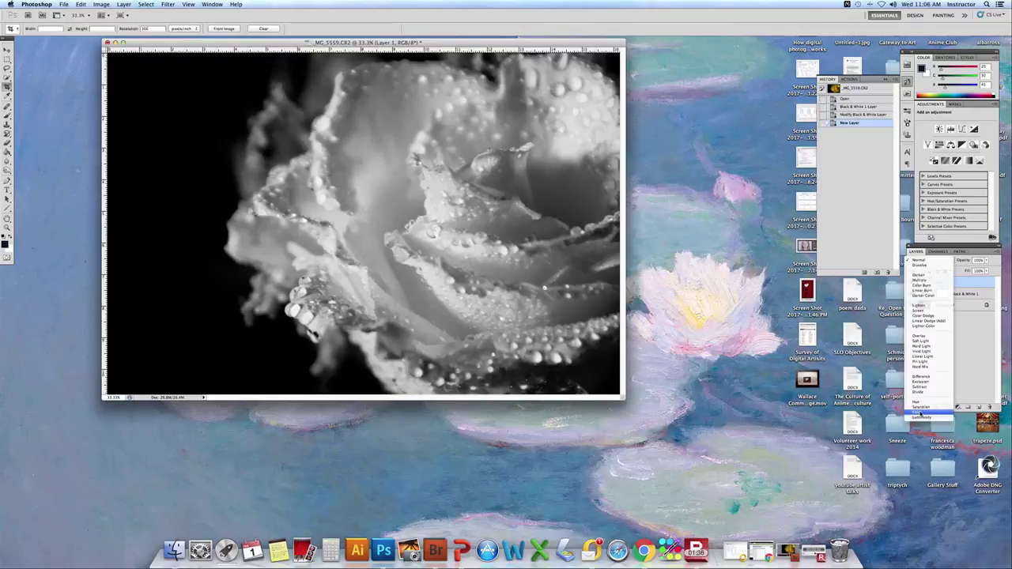
left_click(921, 413)
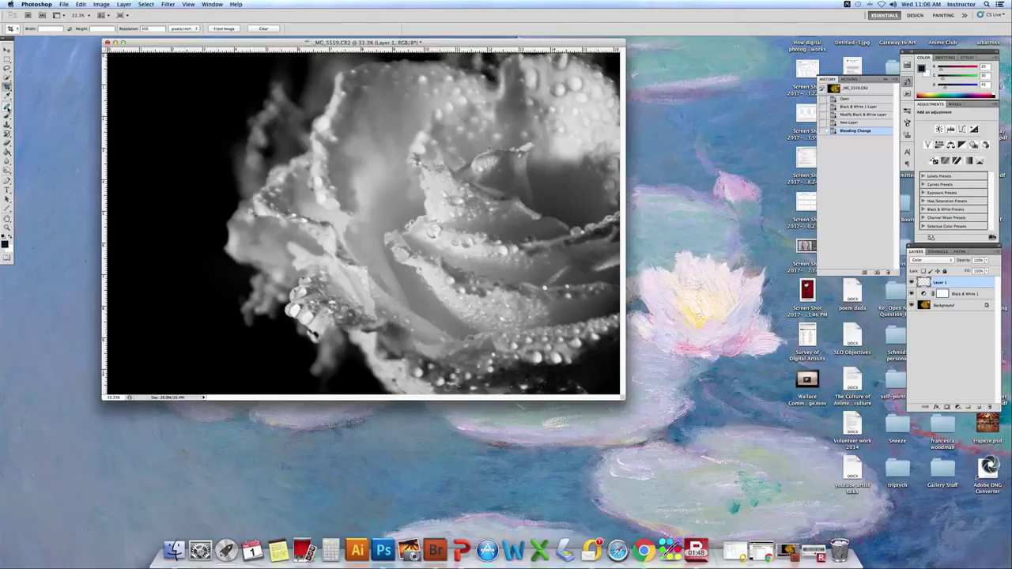
Select the Brush tool and adjust its size with the bracket keys.
left_click(6, 116)
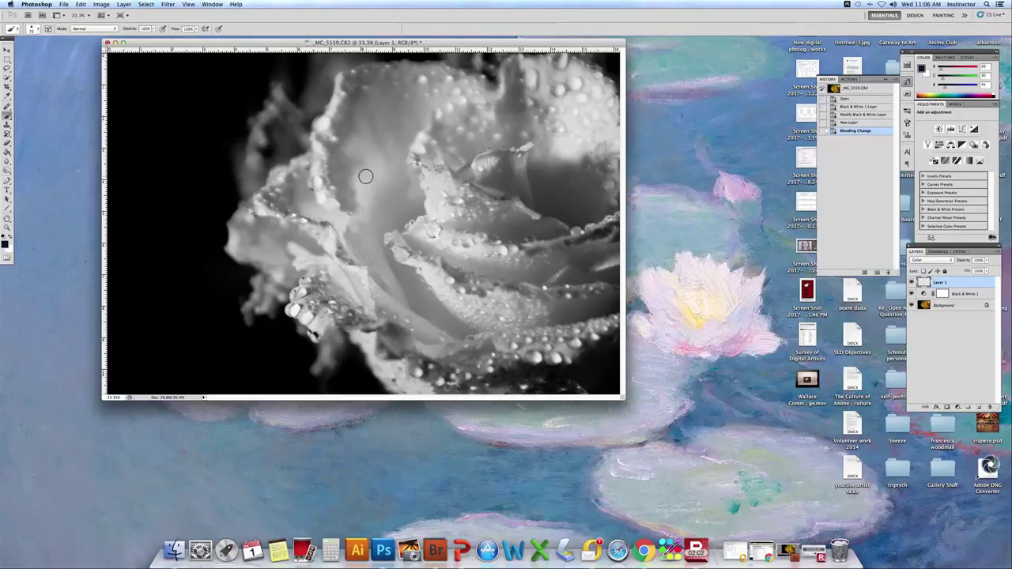
key("bracketright")
key("bracketright")
key("bracketright")
key("bracketright")
key("bracketright")
key("bracketright")
key("bracketright")
key("bracketright")
key("bracketleft")
key("bracketleft")
key("bracketleft")
key("bracketleft")
key("bracketleft")
key("bracketleft")
key("bracketleft")
key("bracketright")
key("bracketright")
key("bracketright")
key("bracketright")
In the Color Picker, try blues and other hues, then accept pale pink f3ceef as foreground.
left_click(7, 247)
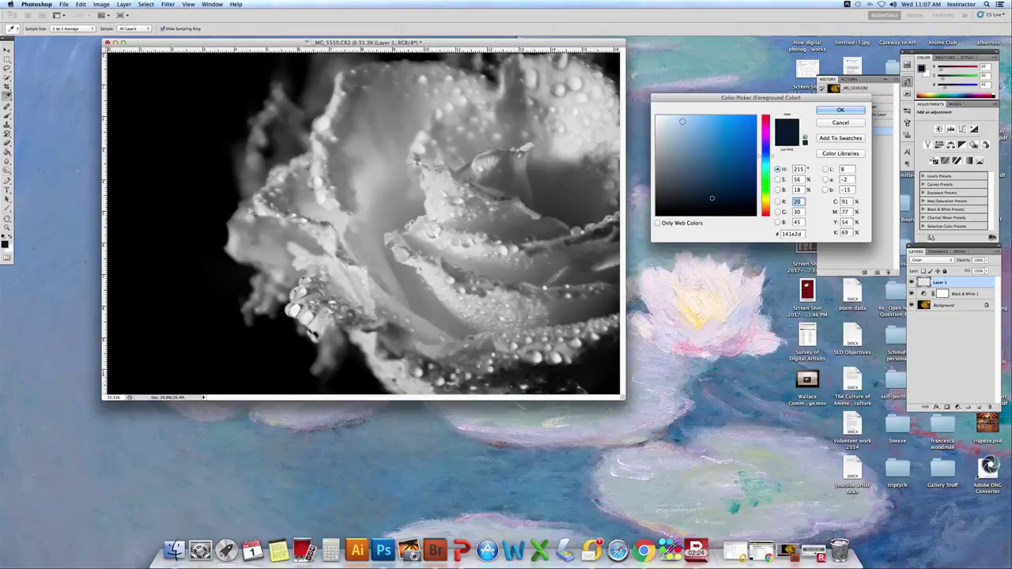
left_click(685, 130)
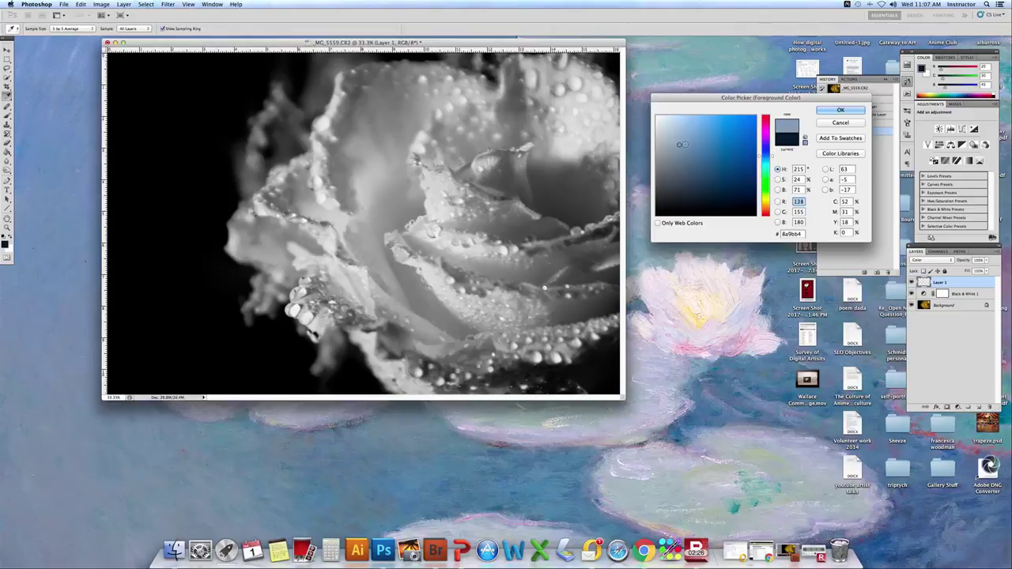
left_click(697, 123)
left_click(676, 119)
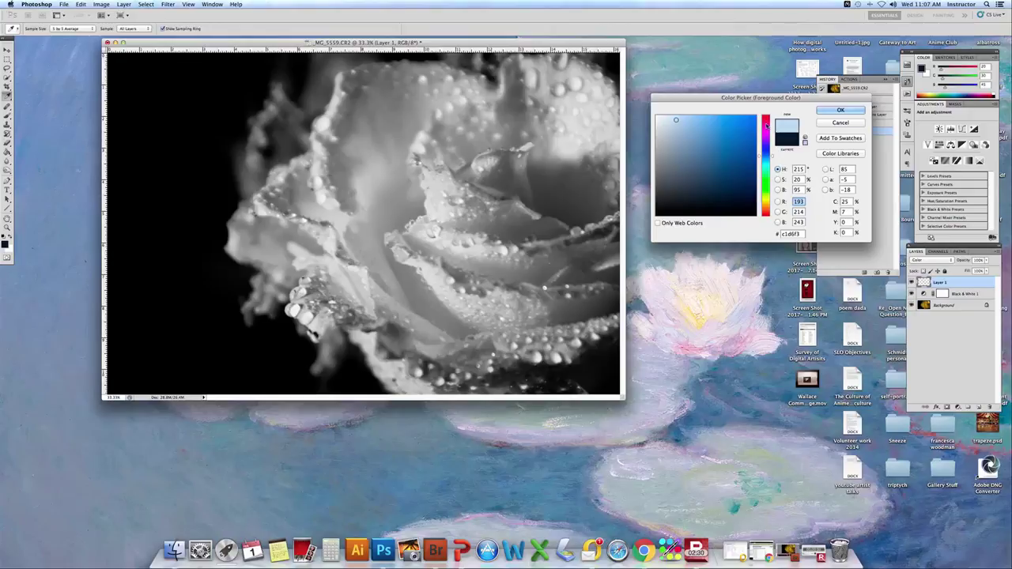
left_click(767, 125)
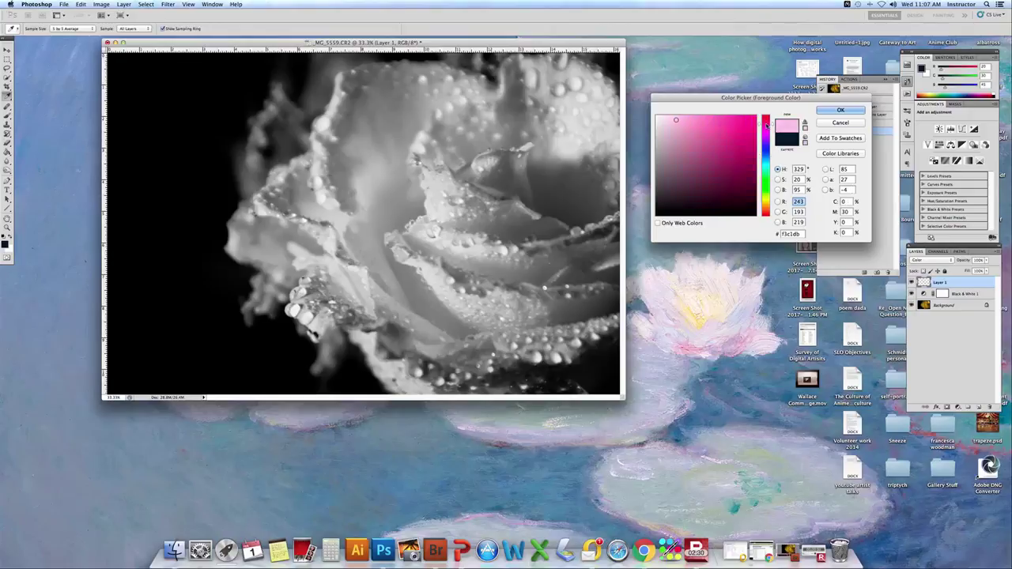
left_click(694, 124)
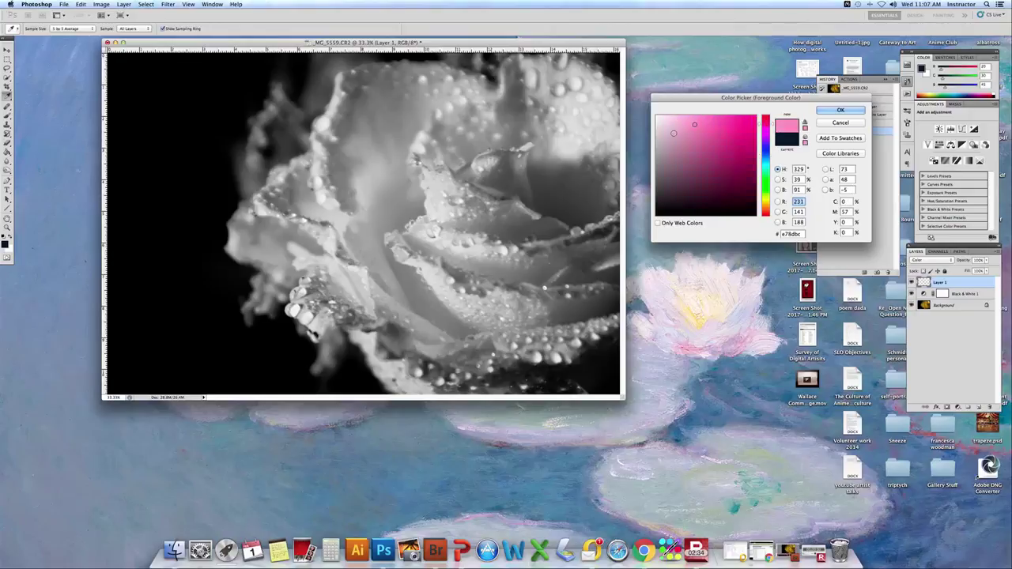
left_click(674, 133)
left_click(766, 184)
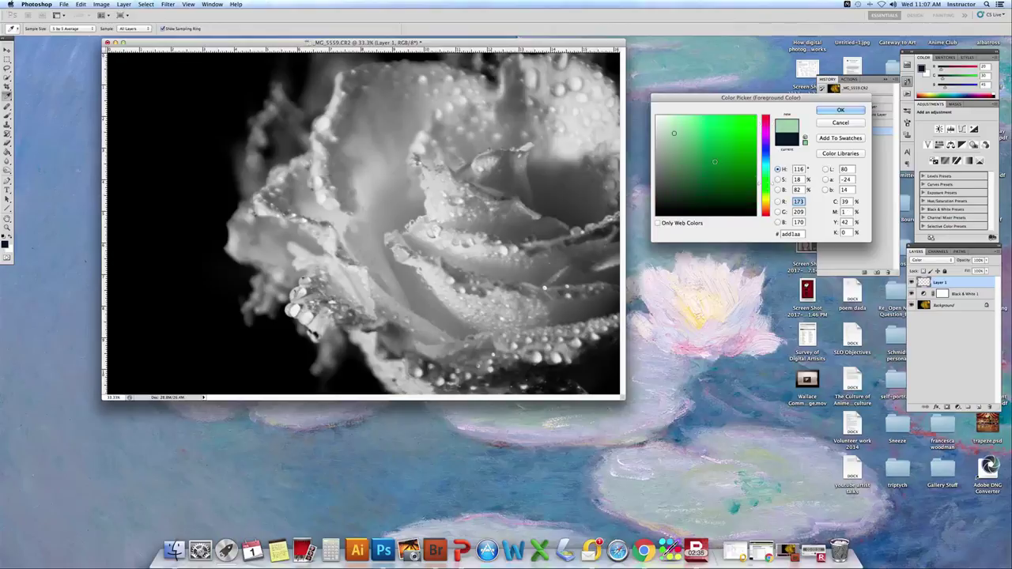
left_click(767, 211)
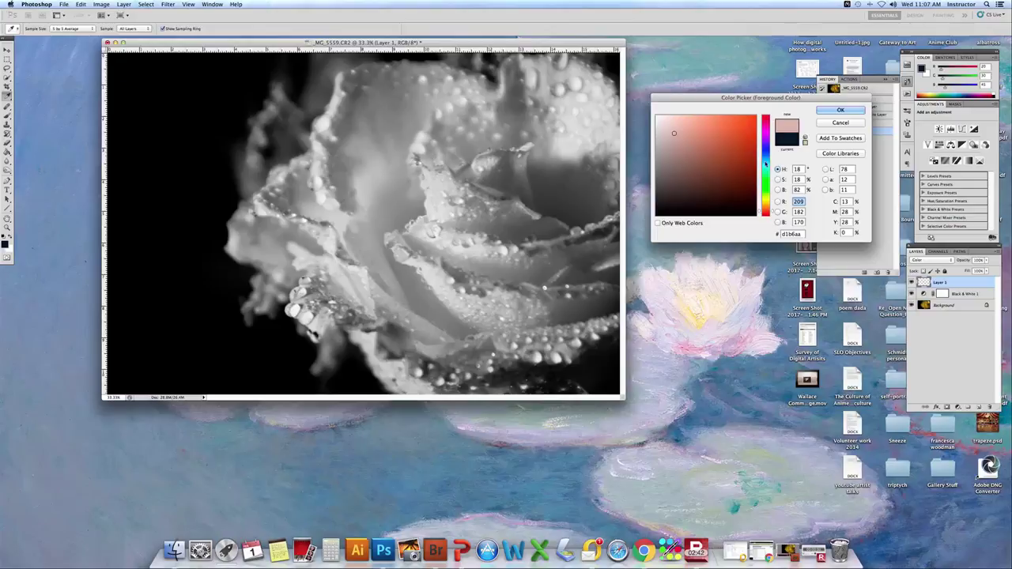
left_click(767, 131)
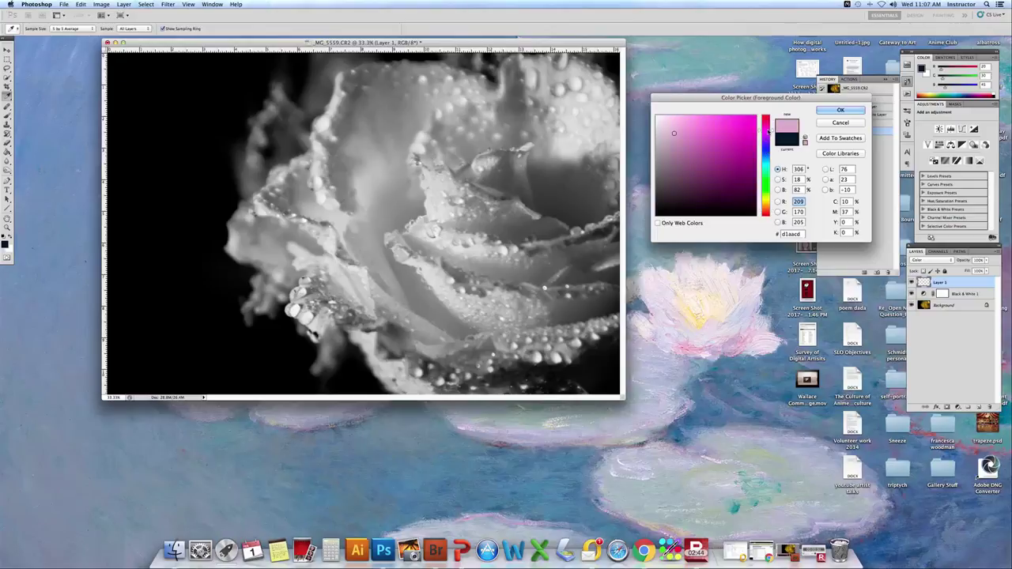
left_click(670, 120)
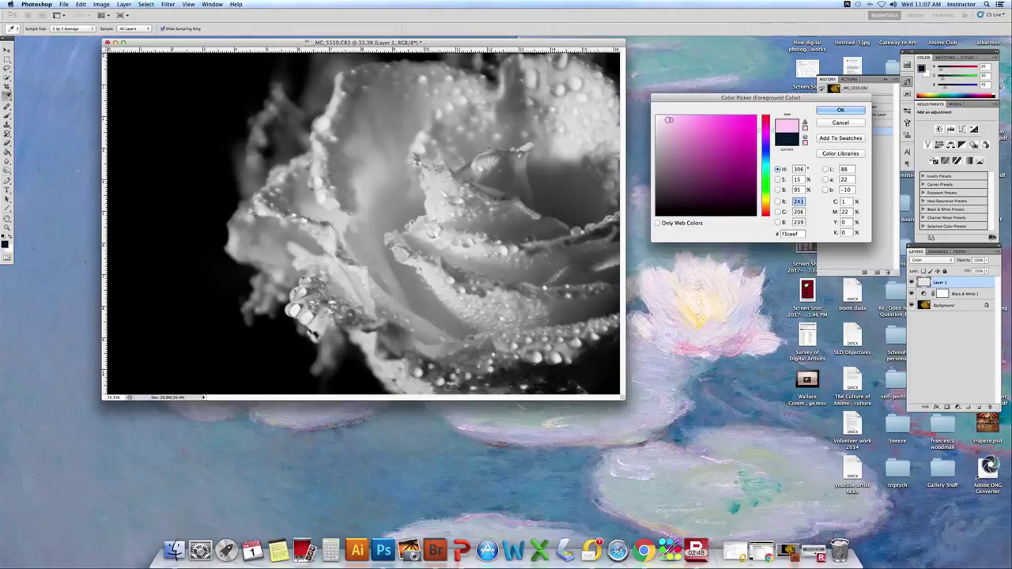
left_click(841, 110)
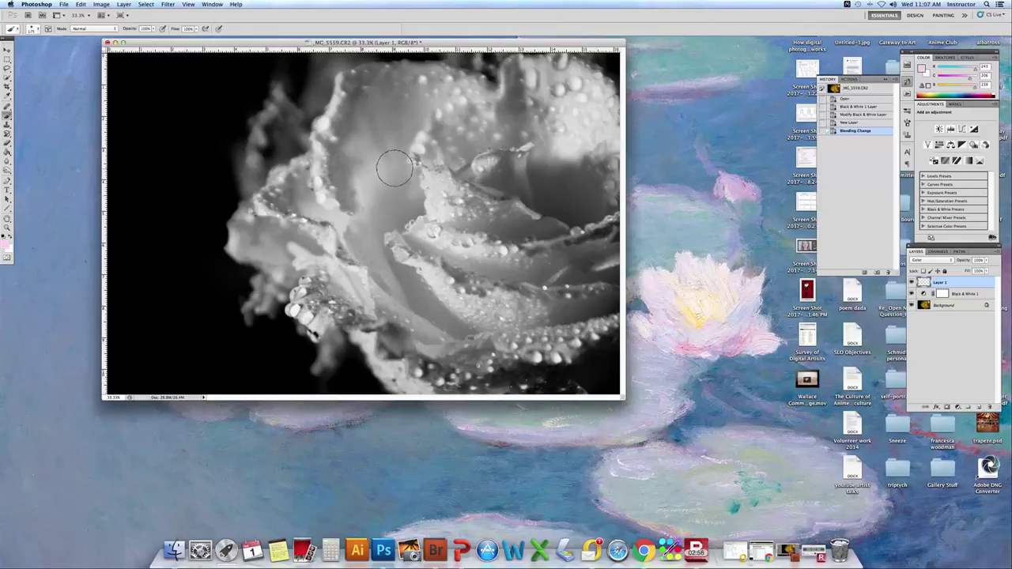
Brush pale pink over the upper-middle and lower-middle petals on Layer 1.
mouse_move(396, 163)
left_mouse_down()
mouse_move(363, 155)
mouse_move(349, 188)
mouse_move(364, 132)
mouse_move(382, 124)
mouse_move(343, 165)
mouse_move(372, 85)
mouse_move(354, 89)
mouse_move(488, 95)
mouse_move(395, 82)
mouse_move(459, 77)
mouse_move(435, 87)
mouse_move(495, 111)
mouse_move(393, 113)
mouse_move(431, 97)
mouse_move(395, 113)
mouse_move(392, 88)
mouse_move(370, 126)
mouse_move(367, 100)
mouse_move(325, 125)
mouse_move(336, 106)
mouse_move(344, 181)
mouse_move(326, 177)
mouse_move(338, 214)
mouse_move(428, 140)
mouse_move(376, 144)
mouse_move(460, 108)
mouse_move(429, 94)
mouse_move(447, 99)
mouse_move(449, 117)
mouse_move(469, 110)
mouse_move(476, 98)
mouse_move(462, 62)
mouse_move(470, 93)
mouse_move(543, 77)
mouse_move(515, 87)
mouse_move(542, 115)
mouse_move(584, 119)
mouse_move(551, 95)
mouse_move(594, 118)
mouse_move(577, 103)
mouse_move(528, 188)
mouse_move(586, 158)
mouse_move(492, 125)
mouse_move(503, 150)
mouse_move(419, 192)
mouse_move(412, 162)
mouse_move(536, 206)
mouse_move(461, 267)
mouse_move(395, 237)
mouse_move(628, 226)
mouse_move(495, 268)
mouse_move(391, 253)
mouse_move(565, 212)
mouse_move(618, 281)
mouse_move(600, 189)
mouse_move(605, 324)
mouse_move(530, 320)
mouse_move(521, 332)
mouse_move(558, 356)
mouse_move(518, 328)
mouse_move(581, 348)
mouse_move(542, 302)
mouse_move(559, 285)
left_mouse_up()
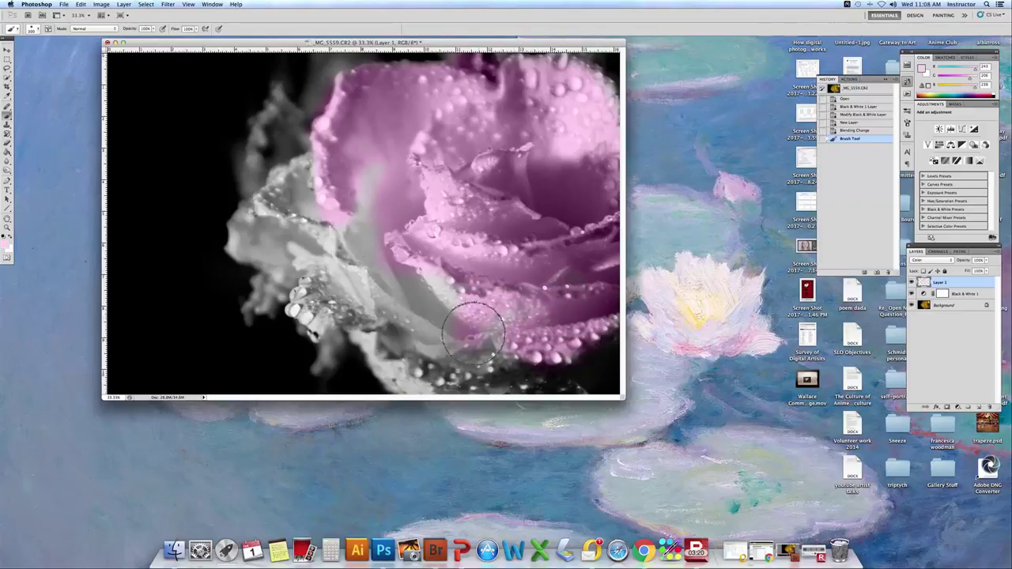
mouse_move(473, 333)
left_mouse_down()
mouse_move(499, 339)
mouse_move(412, 325)
mouse_move(444, 350)
mouse_move(488, 358)
mouse_move(438, 348)
mouse_move(493, 251)
mouse_move(436, 273)
mouse_move(464, 290)
mouse_move(433, 255)
mouse_move(375, 278)
mouse_move(428, 264)
mouse_move(386, 177)
mouse_move(349, 187)
mouse_move(354, 213)
mouse_move(365, 176)
mouse_move(318, 193)
mouse_move(329, 162)
mouse_move(304, 169)
mouse_move(278, 198)
mouse_move(314, 170)
mouse_move(274, 219)
mouse_move(236, 243)
mouse_move(249, 222)
mouse_move(238, 245)
mouse_move(307, 271)
mouse_move(277, 253)
mouse_move(325, 249)
mouse_move(340, 285)
mouse_move(294, 305)
mouse_move(326, 307)
mouse_move(316, 316)
mouse_move(357, 291)
mouse_move(317, 248)
mouse_move(360, 239)
mouse_move(308, 223)
mouse_move(288, 253)
mouse_move(298, 218)
mouse_move(284, 226)
mouse_move(293, 227)
mouse_move(269, 223)
mouse_move(308, 179)
mouse_move(246, 228)
mouse_move(289, 218)
mouse_move(273, 203)
mouse_move(257, 141)
mouse_move(261, 113)
left_mouse_up()
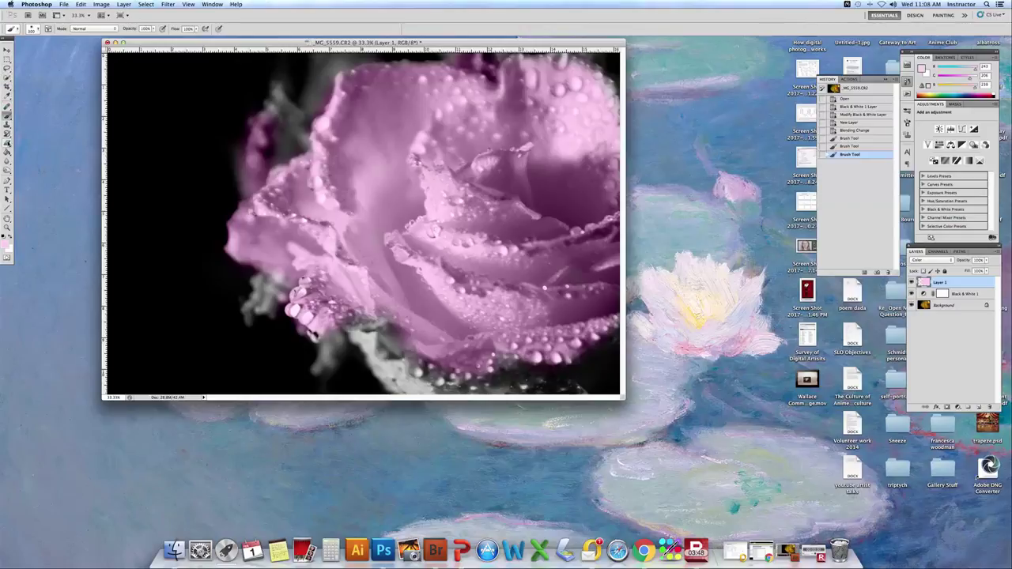
Erase stray pink at the rose's left edge, then brush pink along its lower, upper-left and top edges.
left_click(7, 143)
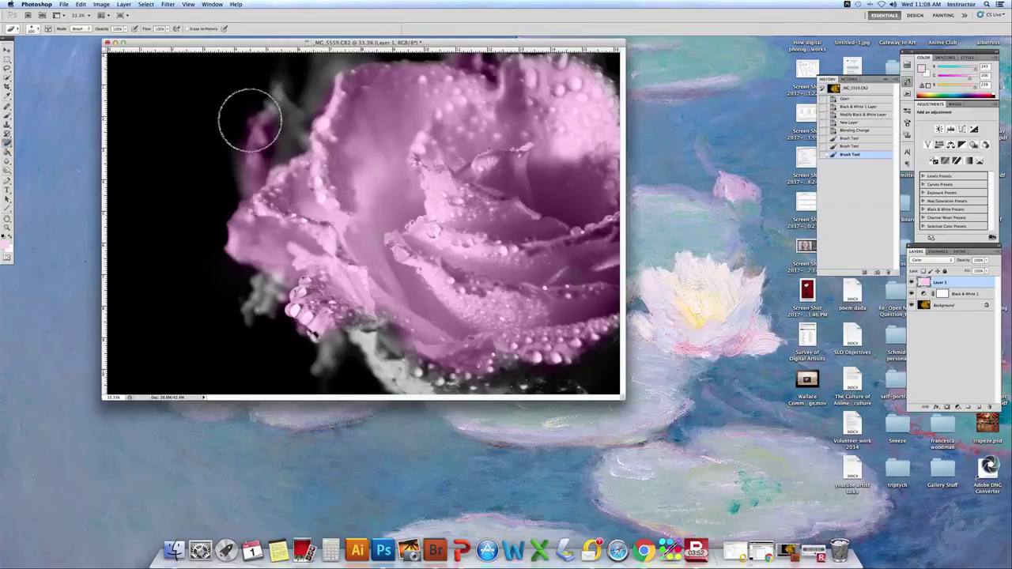
mouse_move(251, 158)
left_mouse_down()
mouse_move(277, 140)
mouse_move(248, 174)
mouse_move(252, 148)
mouse_move(294, 129)
mouse_move(329, 66)
mouse_move(303, 95)
mouse_move(288, 86)
mouse_move(398, 34)
mouse_move(490, 62)
mouse_move(514, 38)
mouse_move(492, 58)
mouse_move(359, 45)
mouse_move(293, 71)
mouse_move(248, 118)
left_mouse_up()
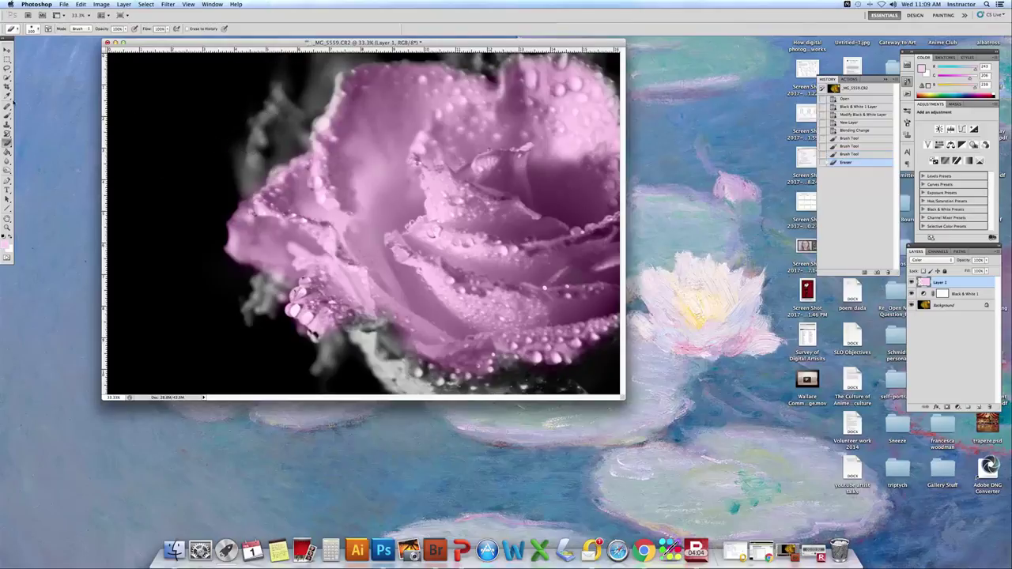
left_click(7, 115)
mouse_move(364, 352)
left_mouse_down()
mouse_move(507, 364)
mouse_move(468, 371)
mouse_move(372, 328)
mouse_move(309, 328)
mouse_move(360, 324)
left_mouse_up()
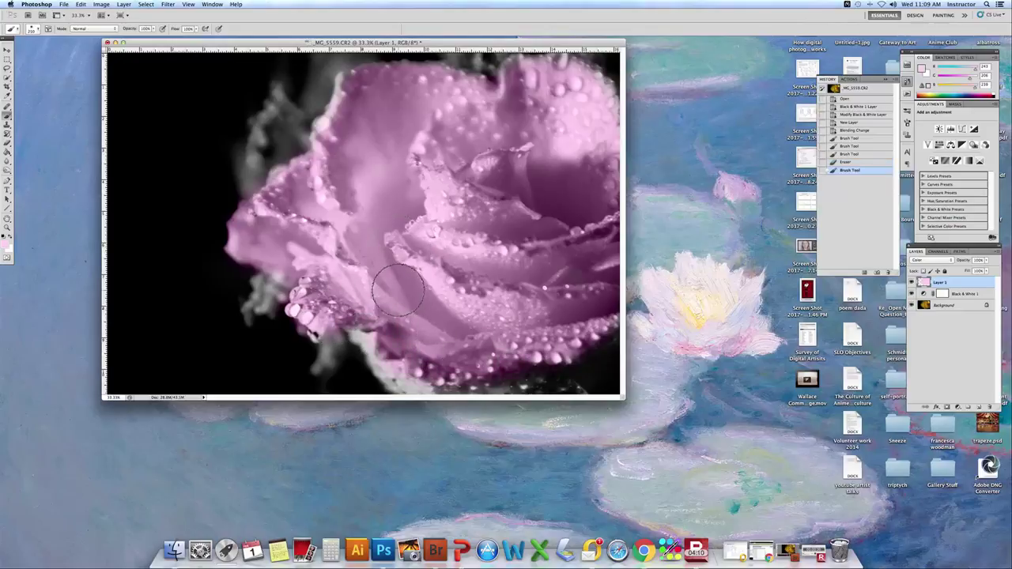
mouse_move(319, 122)
left_mouse_down()
mouse_move(352, 81)
mouse_move(321, 127)
mouse_move(343, 79)
mouse_move(362, 70)
mouse_move(421, 69)
left_mouse_up()
left_click_drag(488, 81, 511, 68)
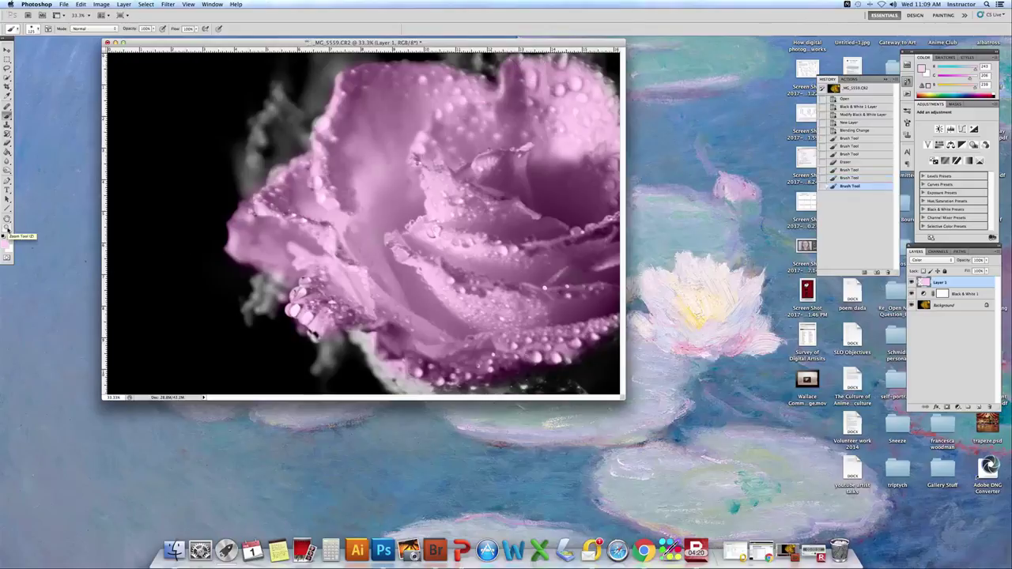
At 100% zoom with a smaller brush, tint the left petal edges pink toward the lower left.
double_click(6, 228)
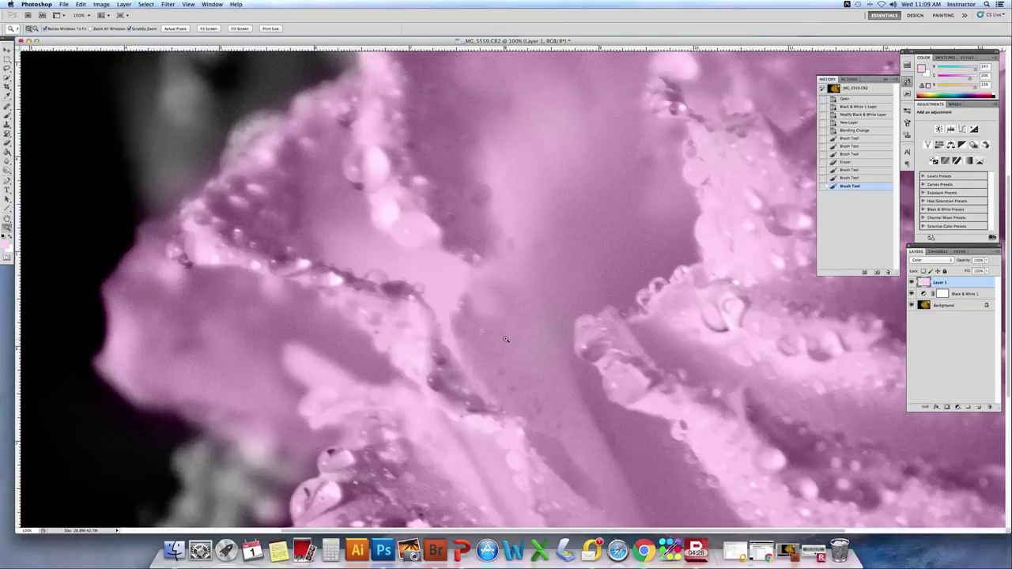
left_click_drag(443, 123, 468, 249)
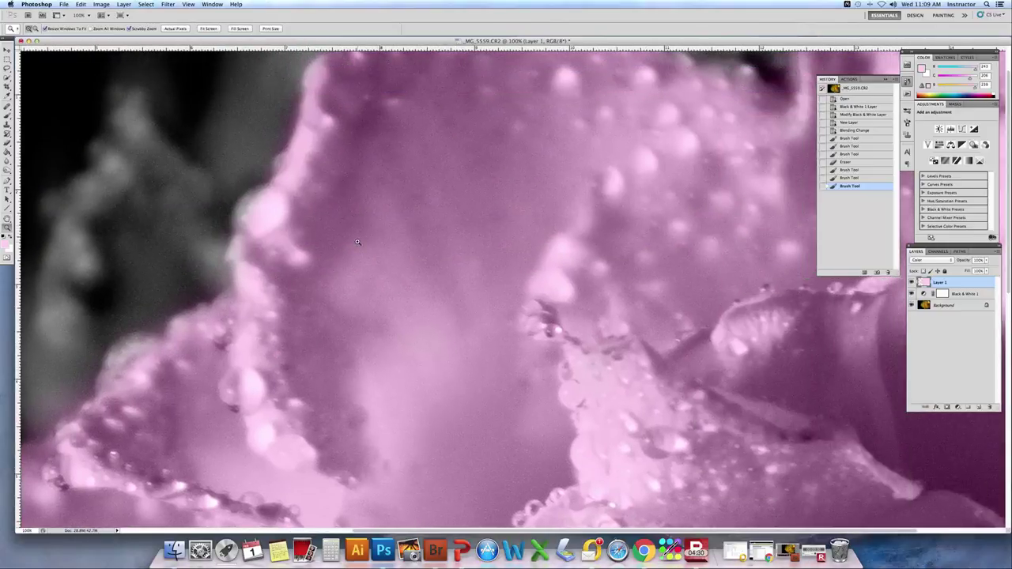
left_click(9, 115)
key("bracketleft")
key("bracketleft")
key("bracketleft")
key("bracketleft")
key("bracketleft")
key("bracketleft")
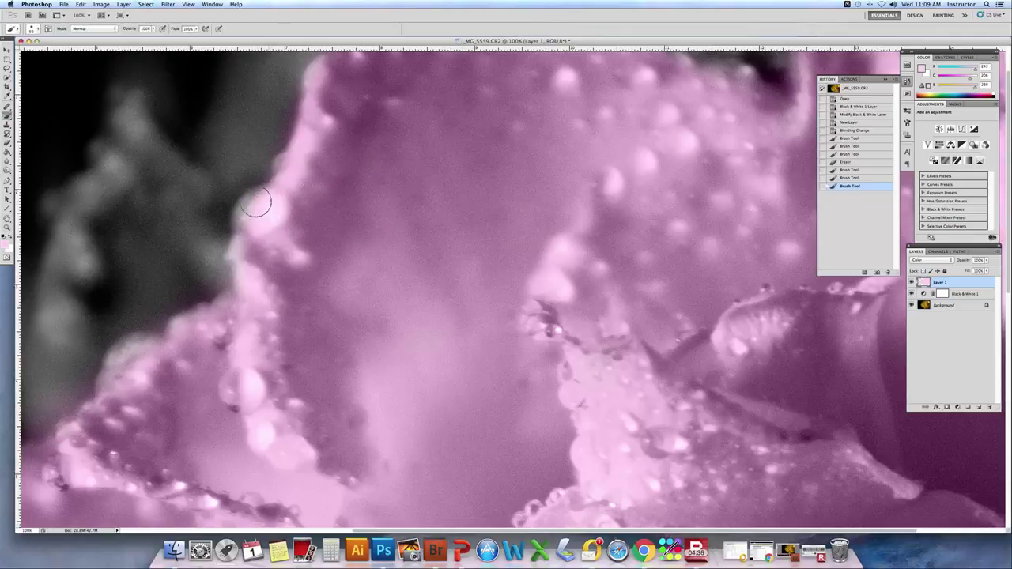
mouse_move(246, 222)
left_mouse_down()
mouse_move(240, 260)
mouse_move(258, 300)
mouse_move(194, 386)
mouse_move(108, 371)
mouse_move(153, 356)
left_mouse_up()
left_click_drag(100, 401, 132, 396)
scroll(503, 280, "up", 2)
scroll(503, 280, "up", 3)
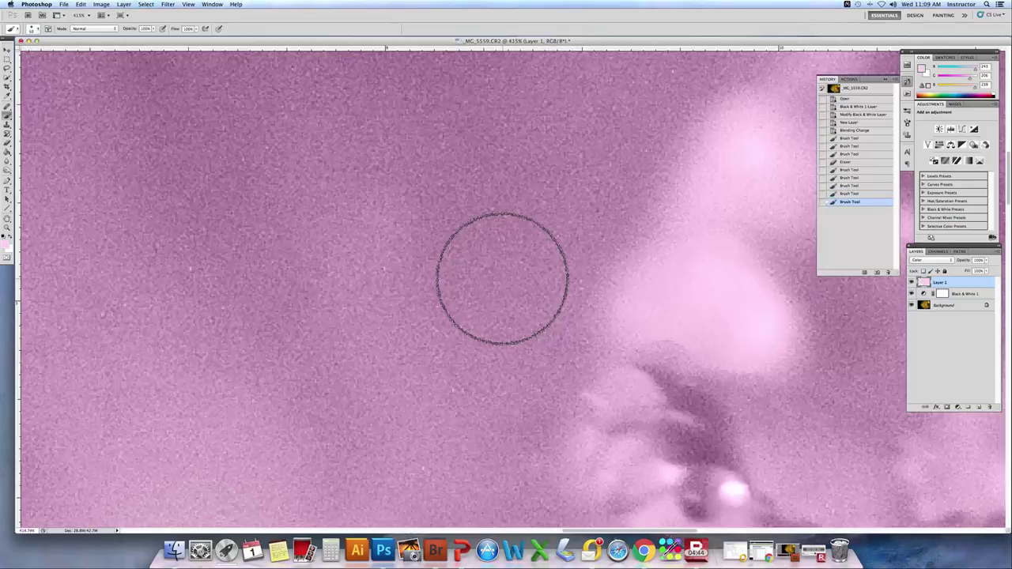
scroll(501, 279, "down", 2)
scroll(499, 277, "down", 5)
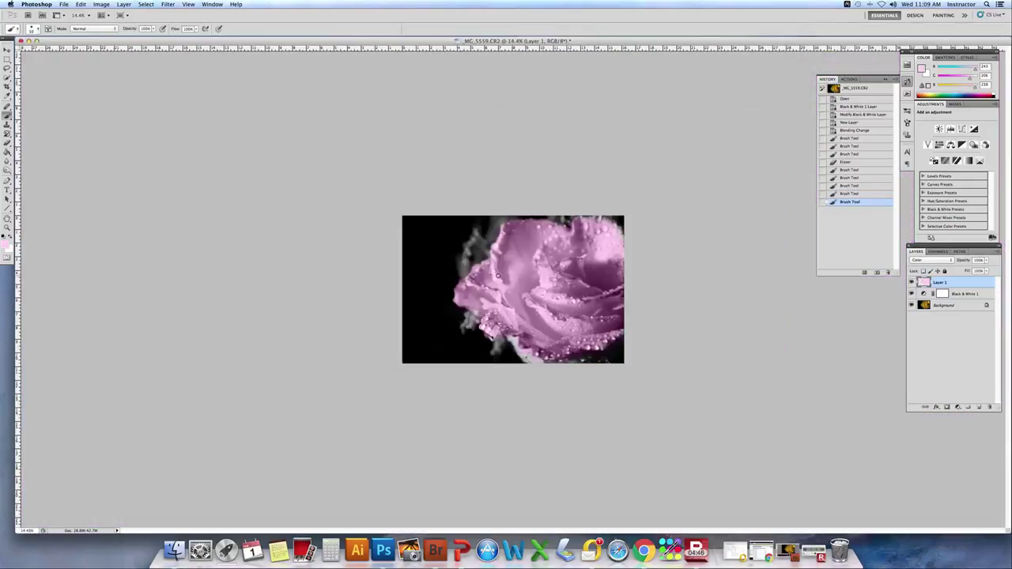
scroll(497, 274, "up", 5)
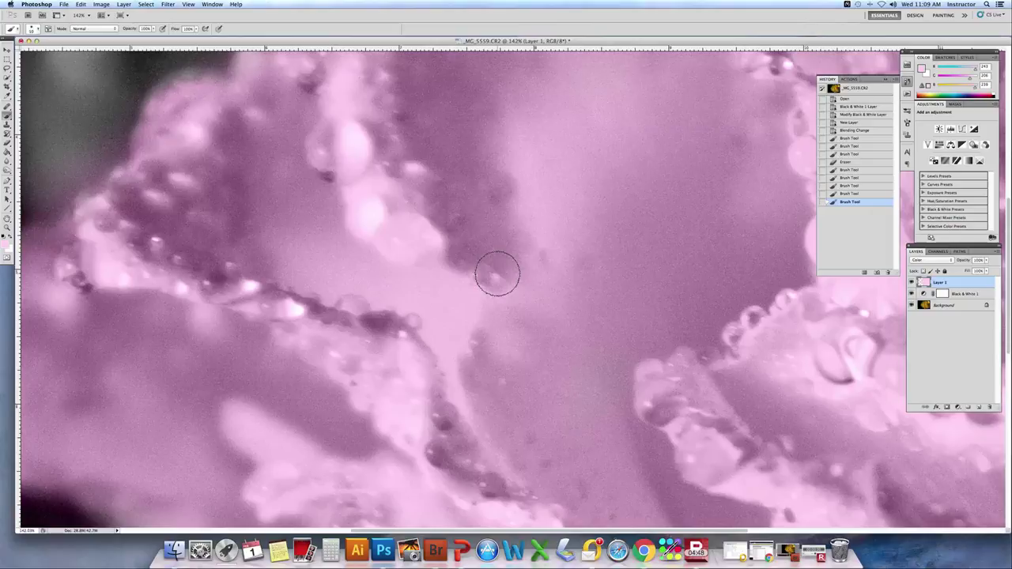
Pan along the petals and paint pink over the grey border on their top edges.
left_click_drag(485, 185, 319, 395)
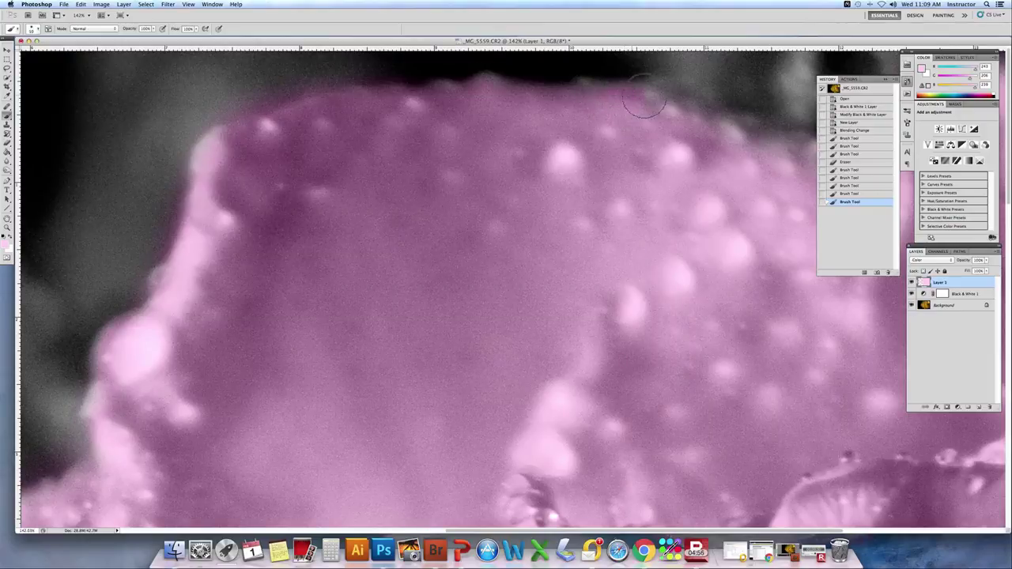
left_click_drag(739, 141, 780, 153)
left_click_drag(632, 294, 385, 362)
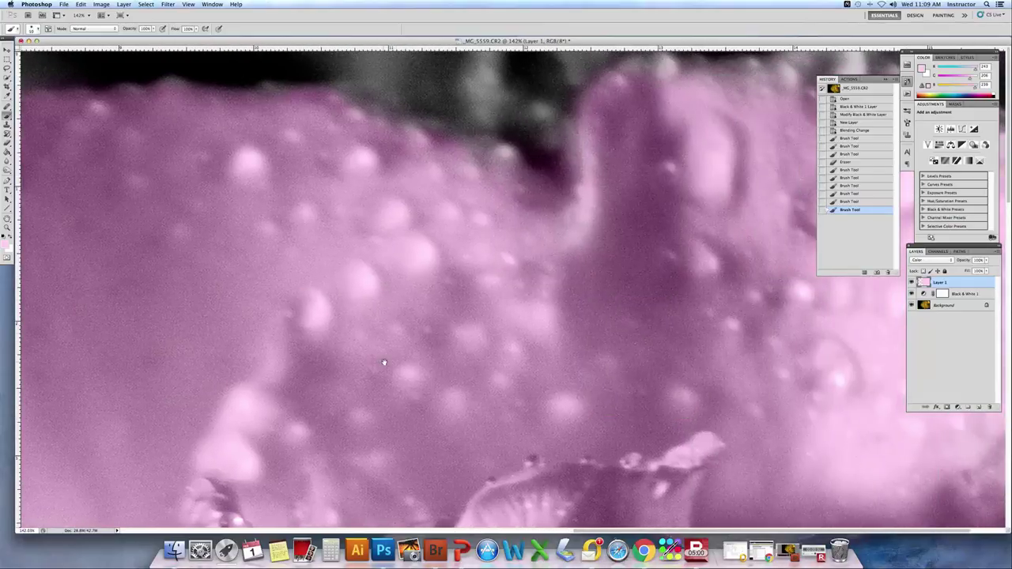
mouse_move(411, 118)
left_mouse_down()
mouse_move(344, 105)
mouse_move(368, 123)
mouse_move(495, 151)
mouse_move(545, 214)
mouse_move(502, 197)
mouse_move(474, 164)
mouse_move(357, 172)
left_mouse_up()
left_click_drag(713, 170, 626, 174)
mouse_move(775, 103)
left_mouse_down()
mouse_move(774, 68)
mouse_move(716, 78)
mouse_move(691, 105)
mouse_move(703, 64)
mouse_move(675, 89)
mouse_move(736, 63)
mouse_move(809, 100)
mouse_move(718, 109)
mouse_move(776, 66)
mouse_move(795, 87)
mouse_move(654, 87)
mouse_move(580, 67)
mouse_move(534, 112)
mouse_move(555, 65)
mouse_move(507, 169)
mouse_move(506, 237)
left_mouse_up()
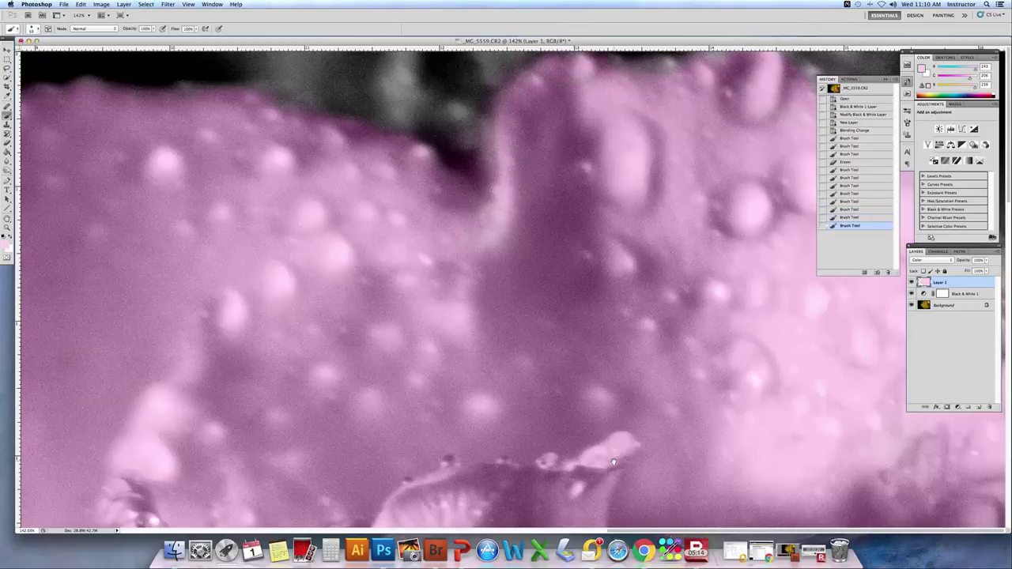
Scroll and switch between fit-on-screen and 100% views, ending fitted on screen.
scroll(613, 462, "down", 10)
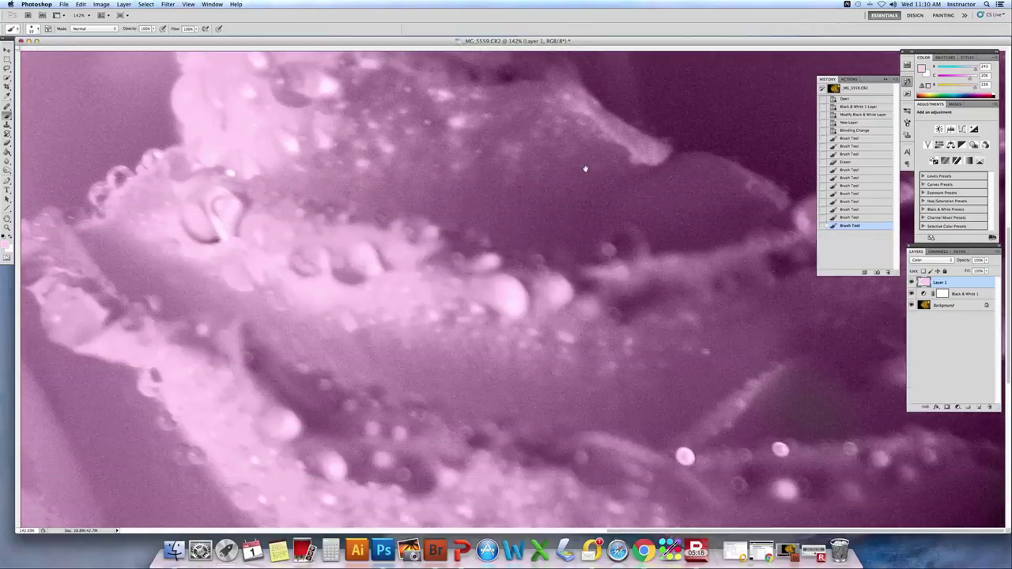
scroll(585, 168, "down", 10)
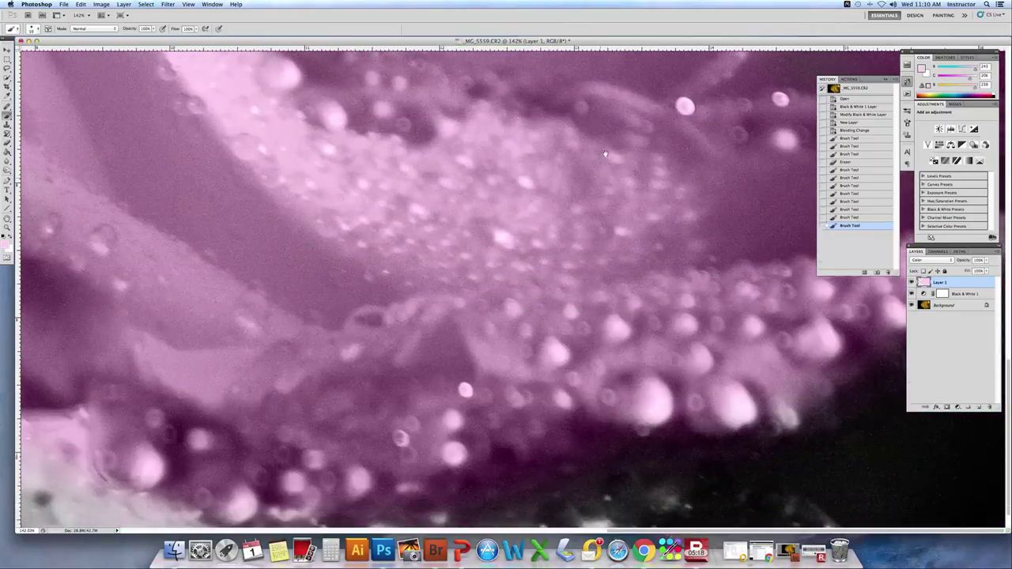
scroll(605, 154, "down", 2)
scroll(605, 154, "left", 3)
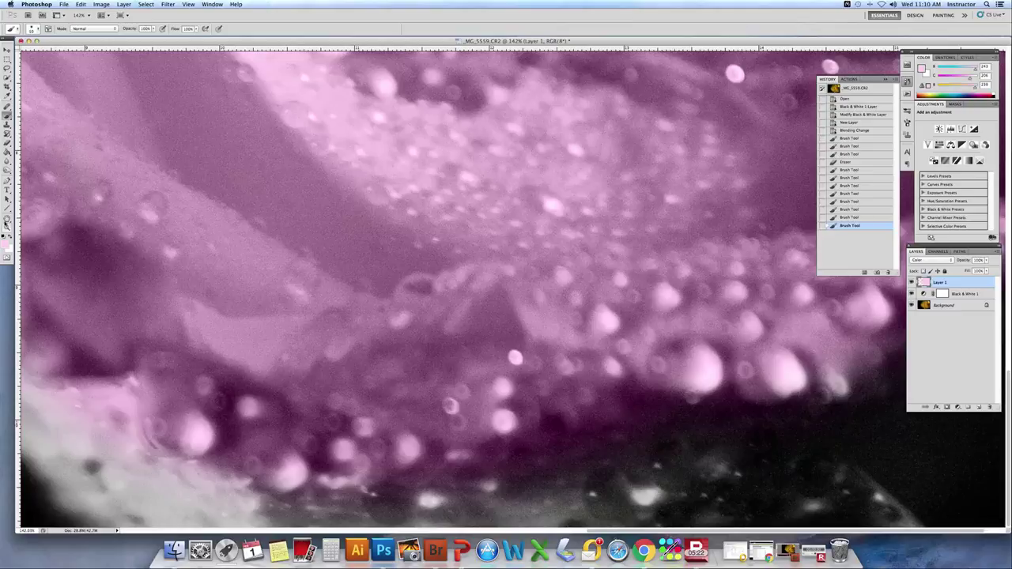
double_click(8, 219)
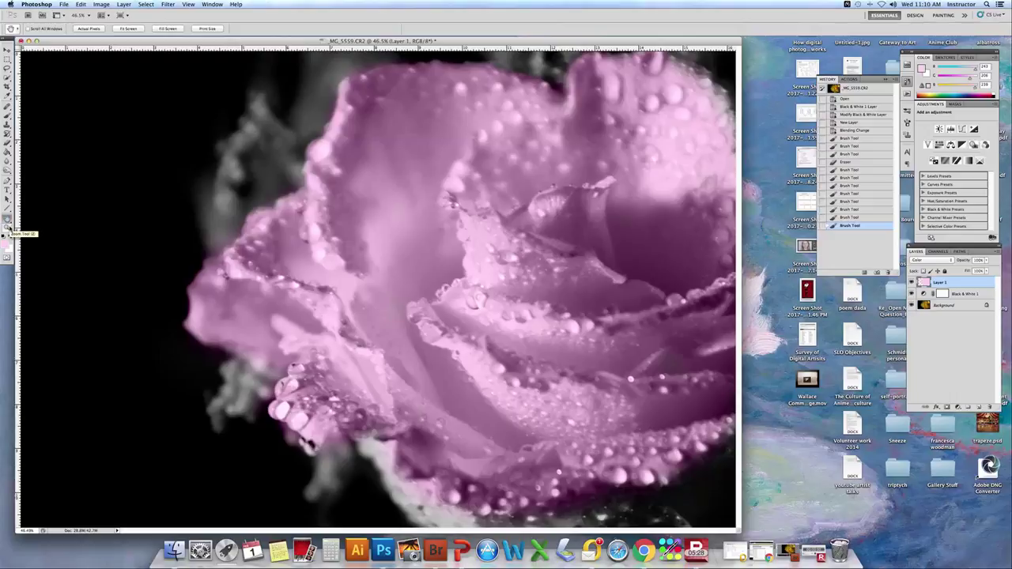
double_click(6, 227)
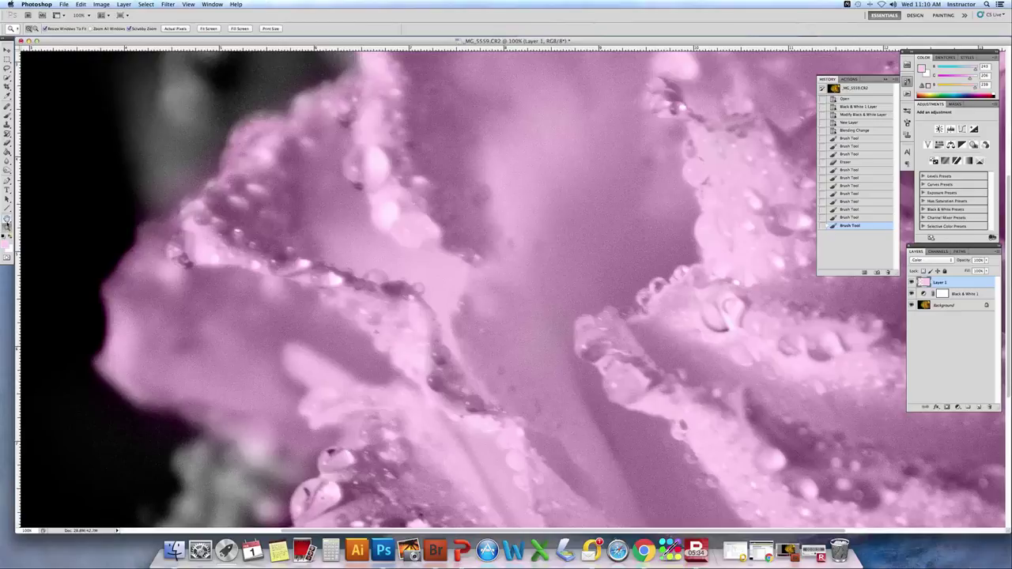
double_click(7, 219)
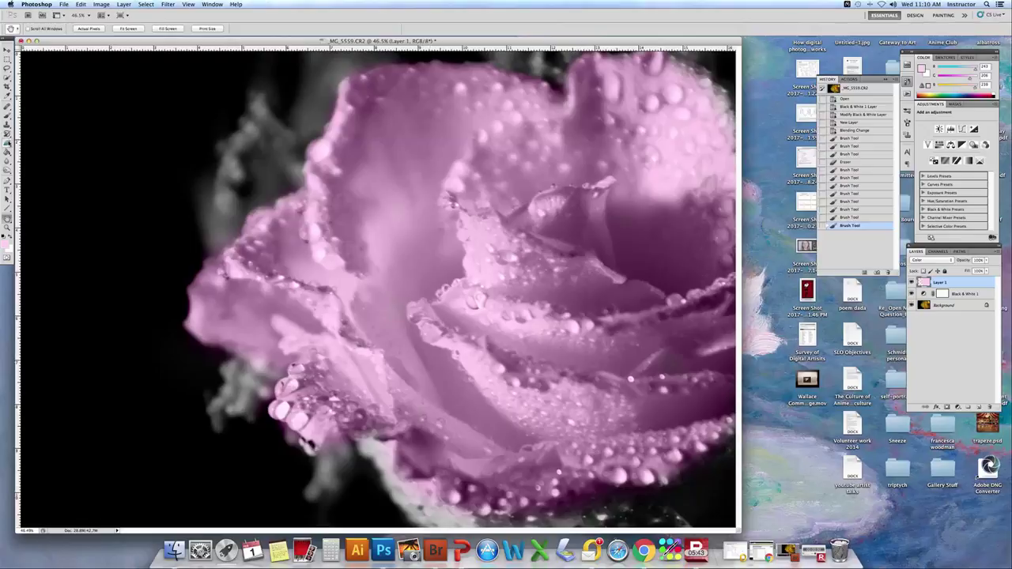
With a smaller Eraser, remove the pink overspill along the rose's lower edge.
left_click(9, 145)
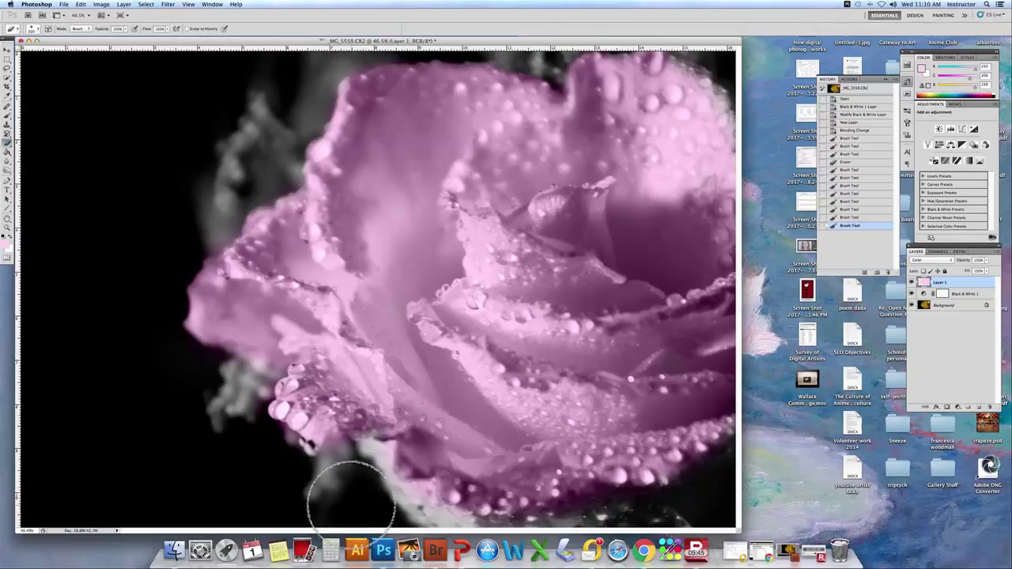
key("bracketleft")
key("bracketleft")
key("bracketleft")
key("bracketleft")
key("bracketleft")
key("bracketleft")
key("bracketleft")
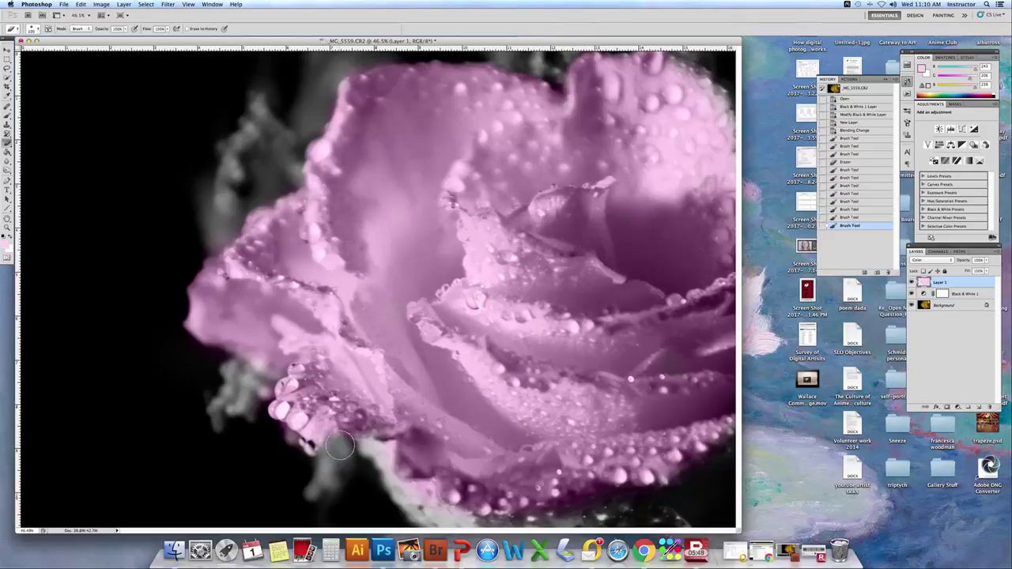
left_click(340, 447)
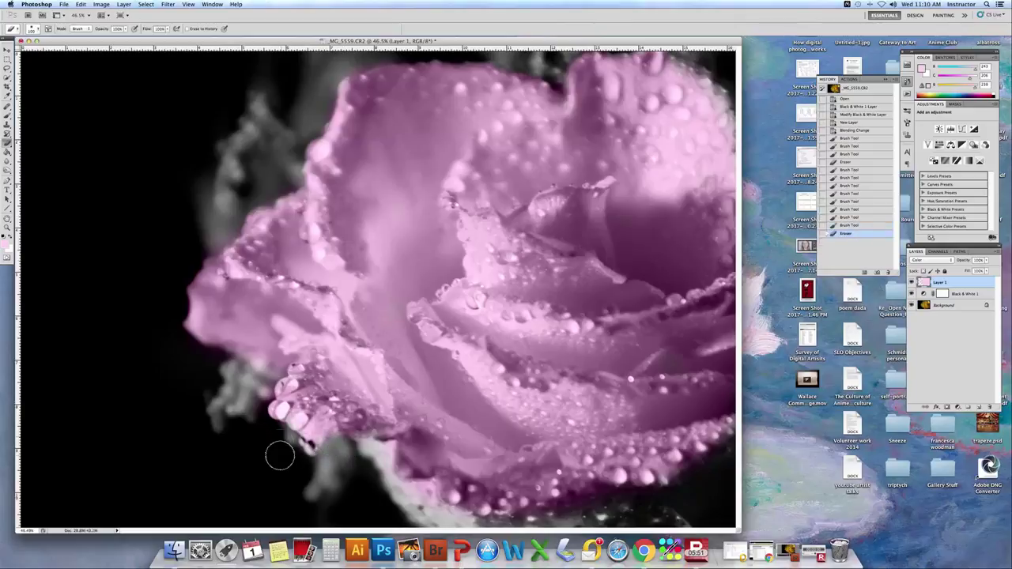
mouse_move(280, 456)
left_mouse_down()
mouse_move(421, 489)
mouse_move(432, 508)
mouse_move(430, 494)
mouse_move(412, 501)
mouse_move(434, 518)
mouse_move(378, 466)
mouse_move(351, 485)
left_mouse_up()
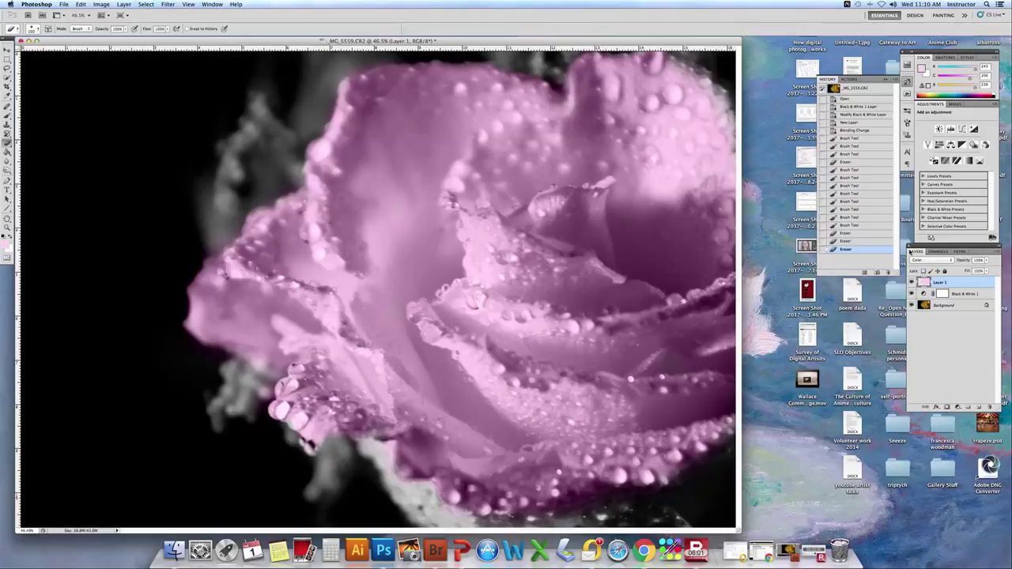
Raise Layer 1 opacity to 100% and, after trying Overlay and Soft Light, blend it as Hard Light.
left_click(987, 261)
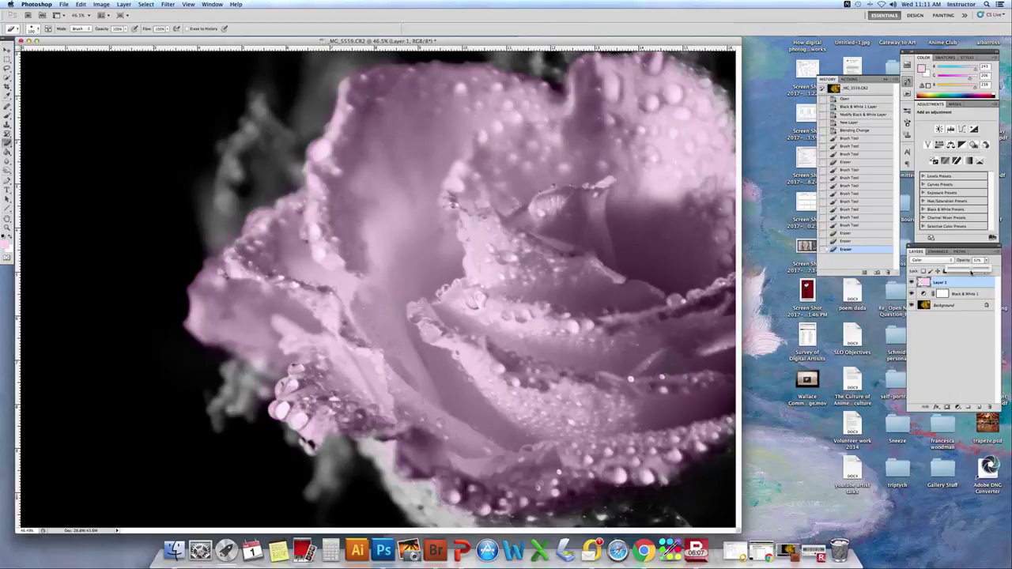
left_click_drag(979, 270, 995, 271)
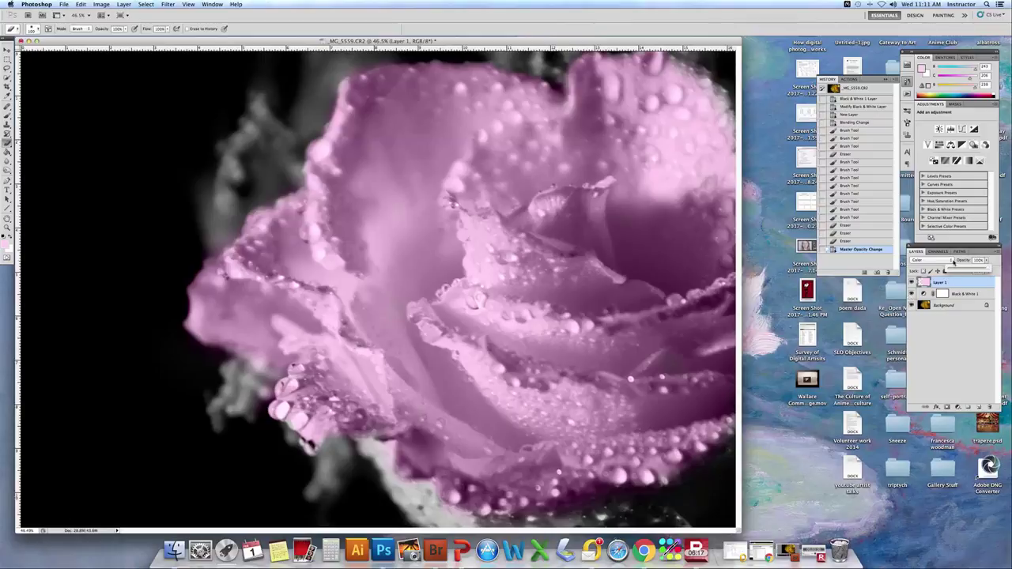
left_click(953, 261)
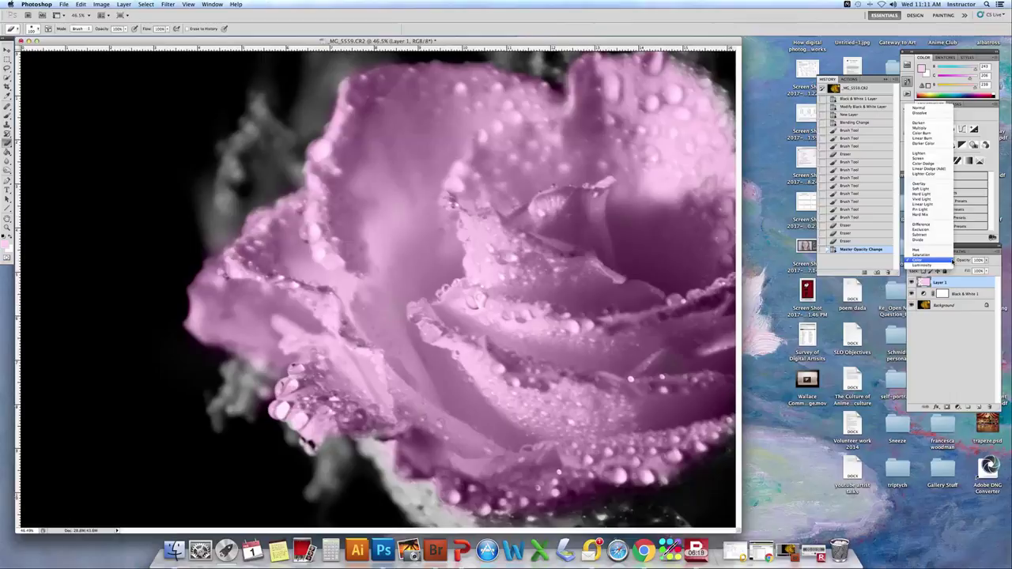
left_click(921, 184)
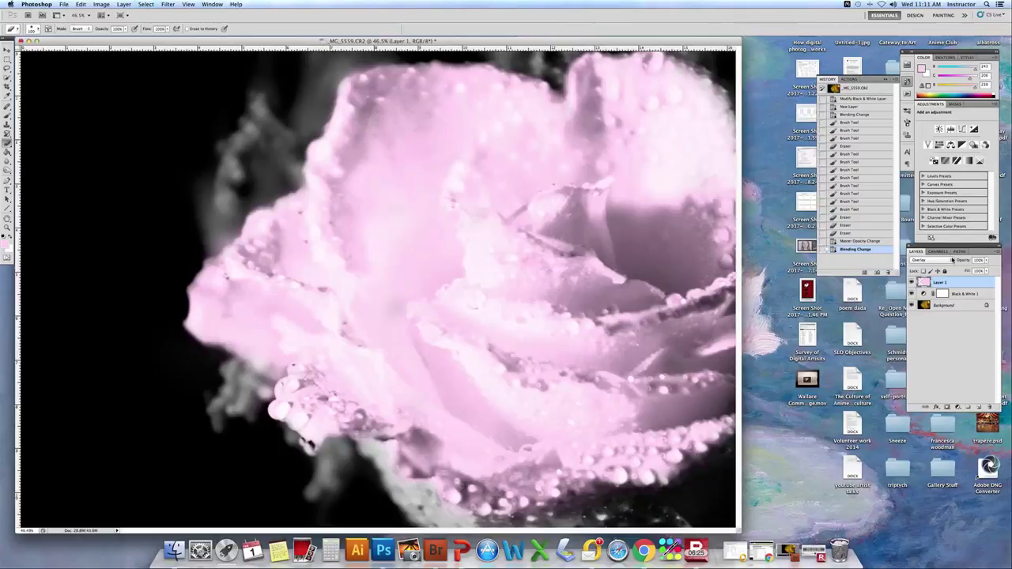
left_click(952, 259)
left_click(922, 265)
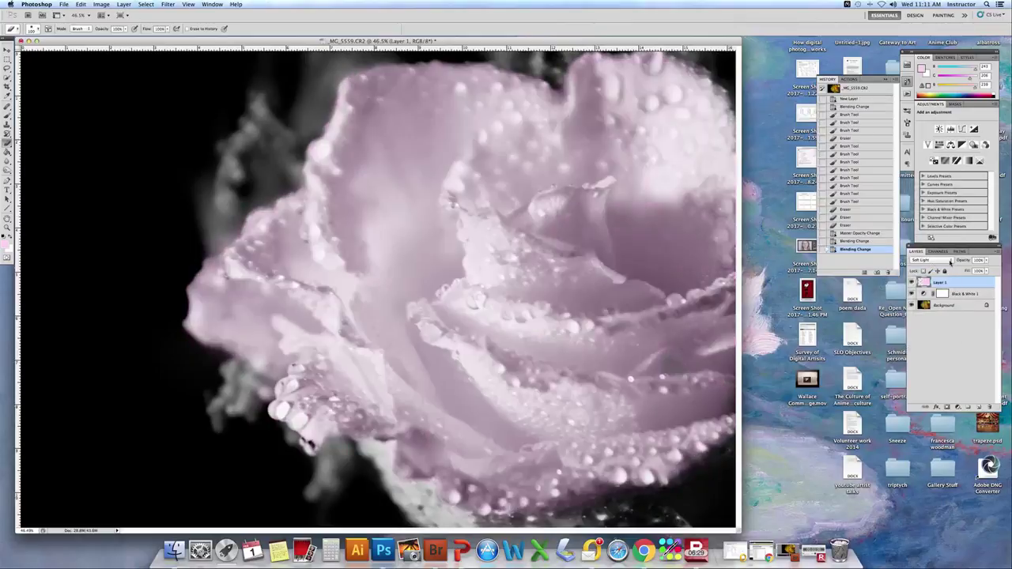
left_click(951, 262)
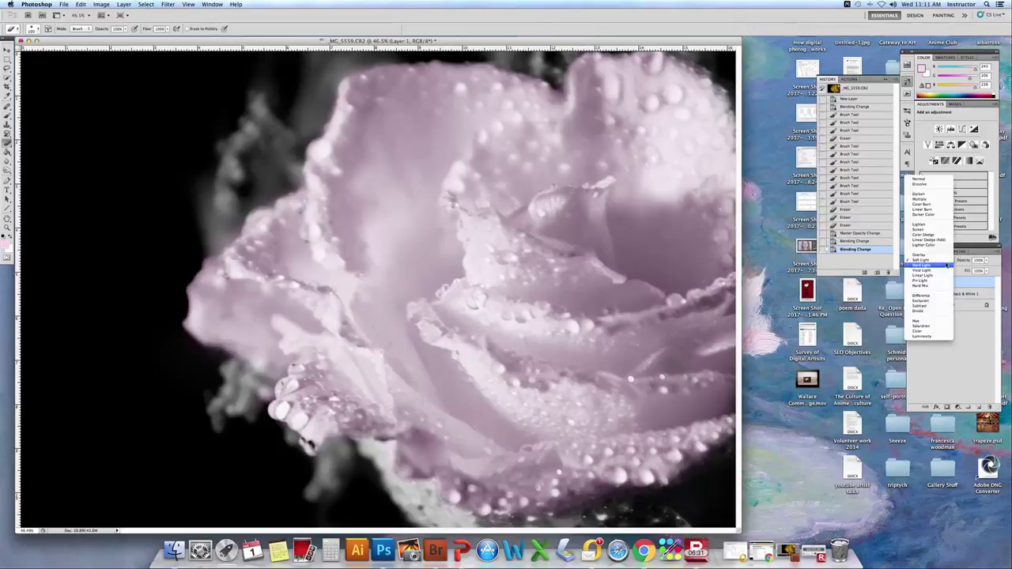
left_click(939, 269)
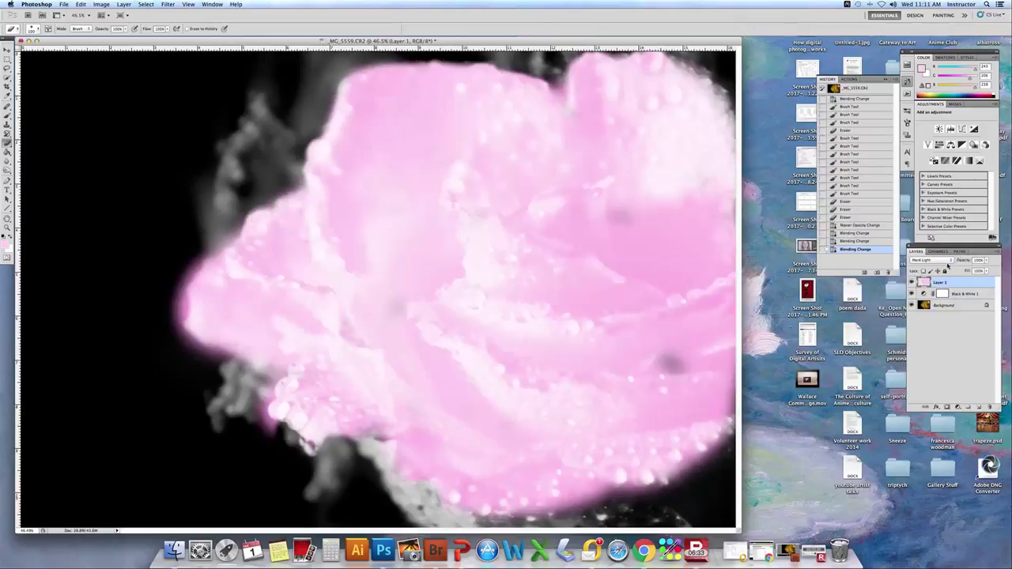
left_click(952, 262)
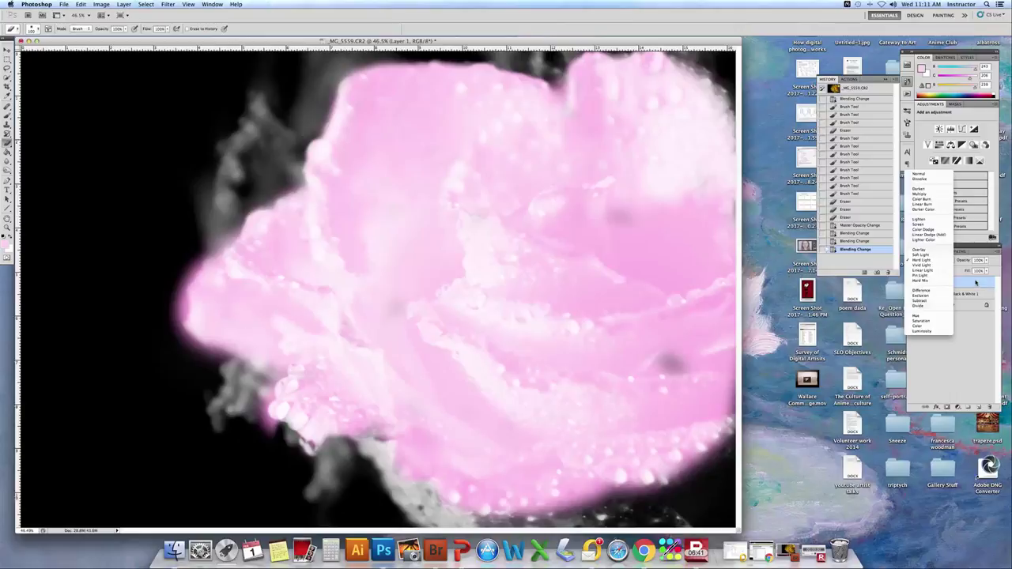
left_click(976, 285)
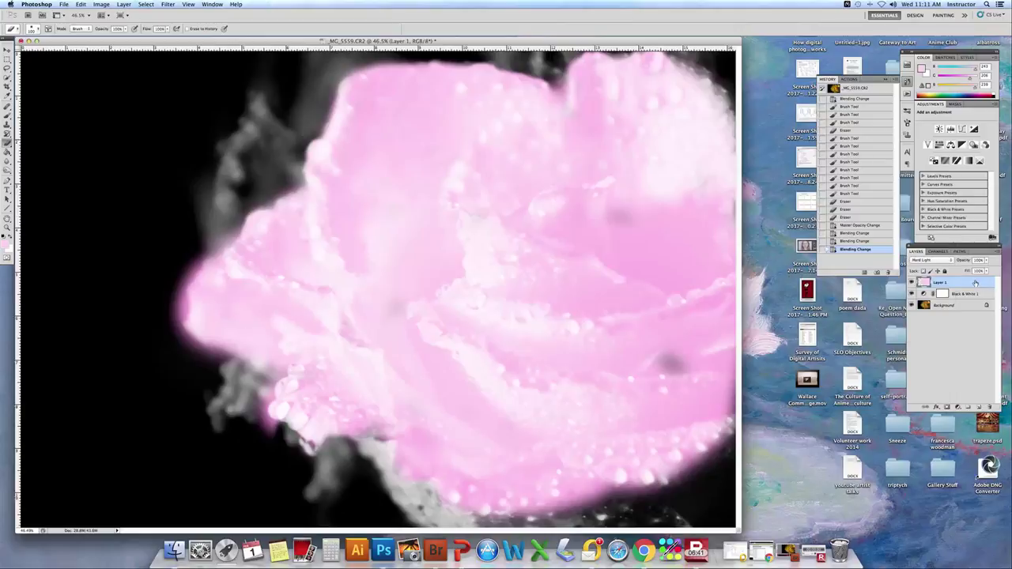
Paint pink over the two remaining grey smudges on the petals.
left_click(7, 116)
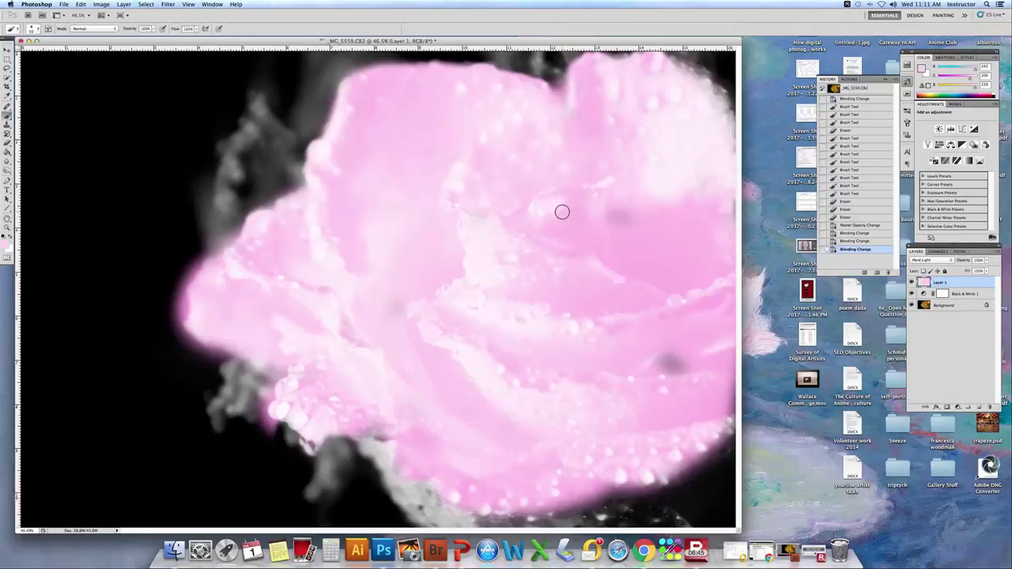
mouse_move(563, 210)
left_mouse_down()
mouse_move(651, 236)
mouse_move(629, 219)
mouse_move(590, 215)
mouse_move(608, 229)
mouse_move(620, 201)
left_mouse_up()
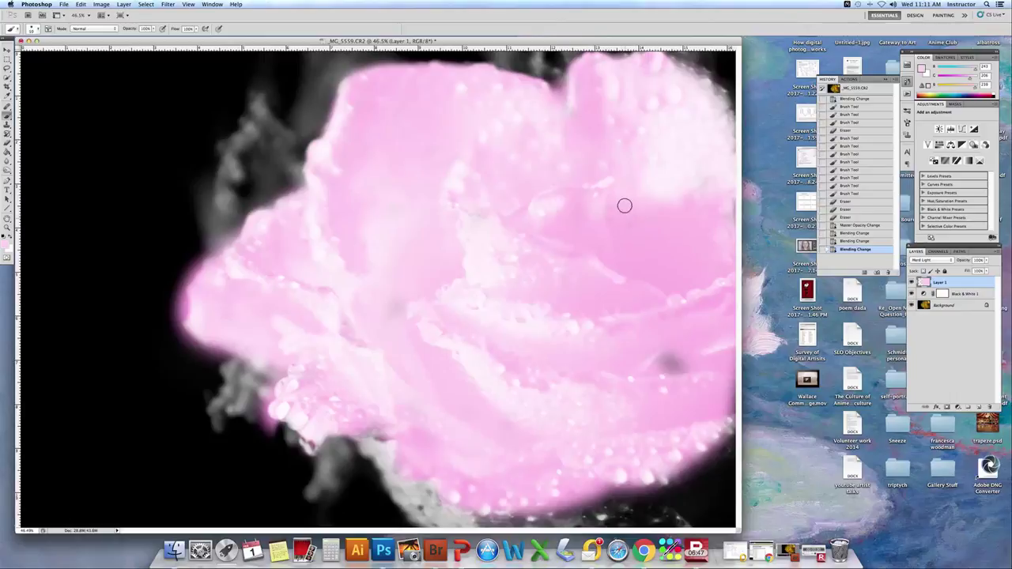
mouse_move(666, 365)
left_mouse_down()
mouse_move(684, 342)
mouse_move(669, 355)
mouse_move(662, 344)
mouse_move(689, 339)
mouse_move(676, 390)
mouse_move(663, 389)
mouse_move(688, 343)
left_mouse_up()
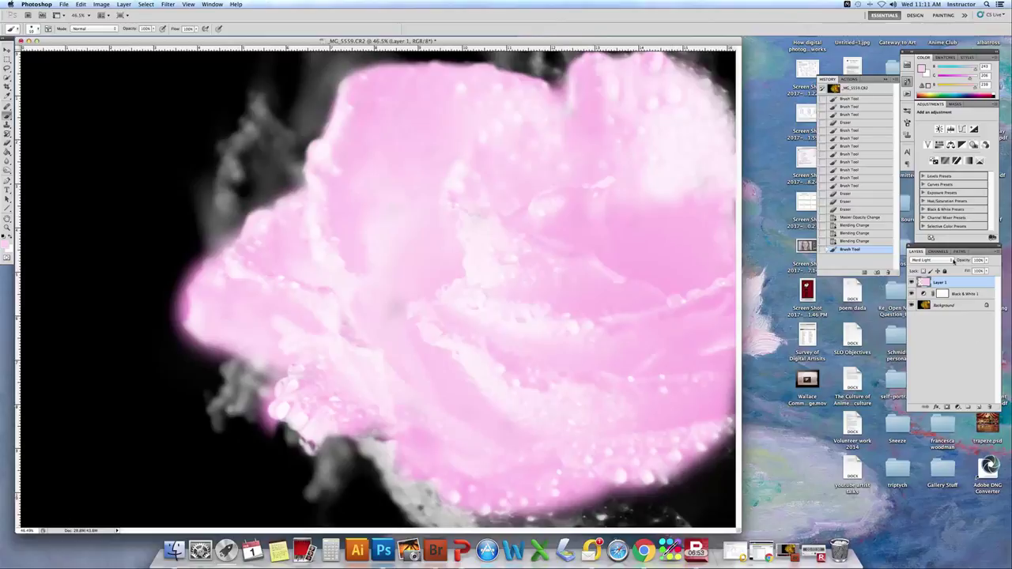
Try Vivid Light, Screen, Multiply and Soft Light blending on Layer 1, then reset it to Normal.
left_click(953, 261)
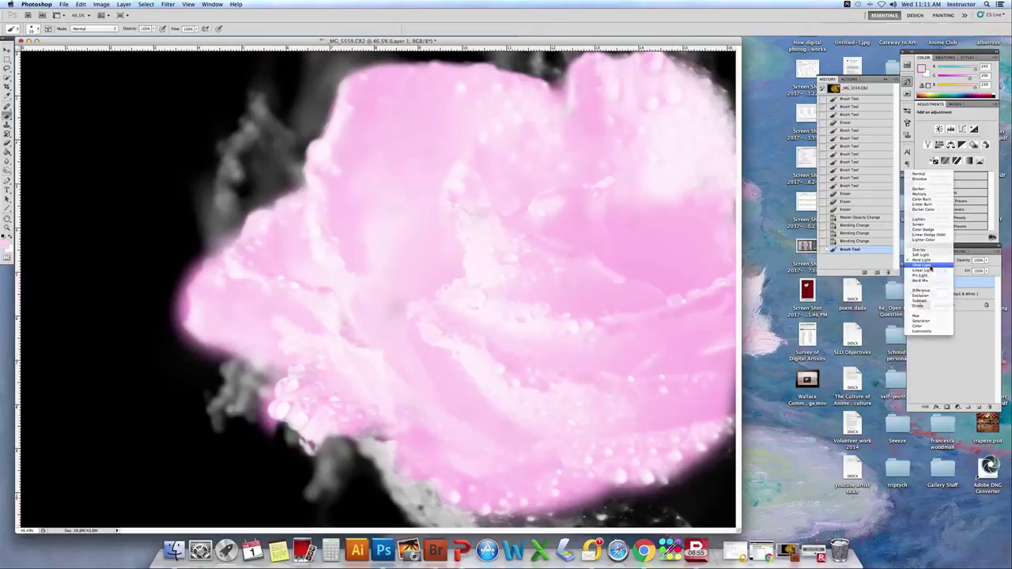
left_click(930, 265)
left_click(951, 261)
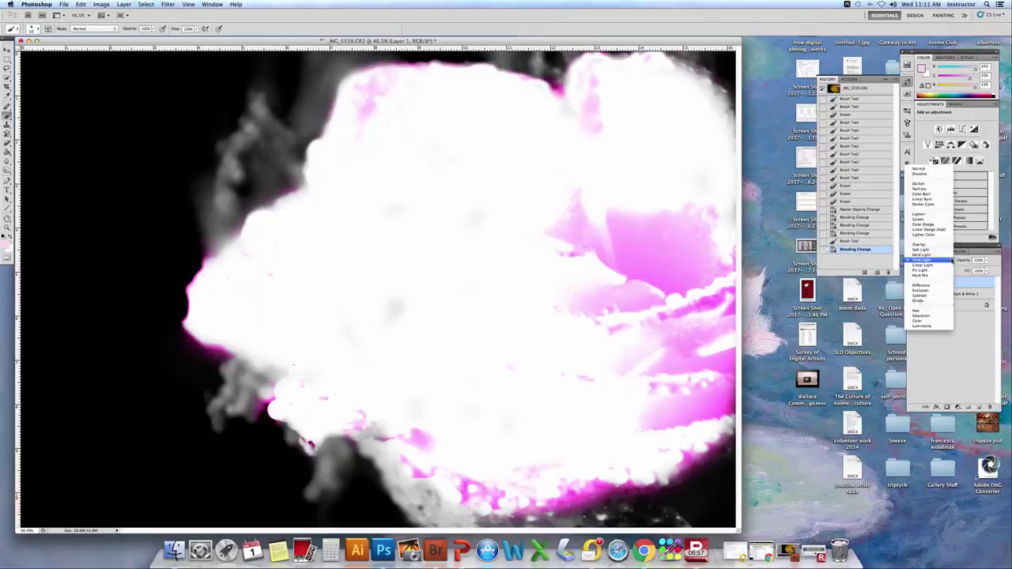
left_click(922, 219)
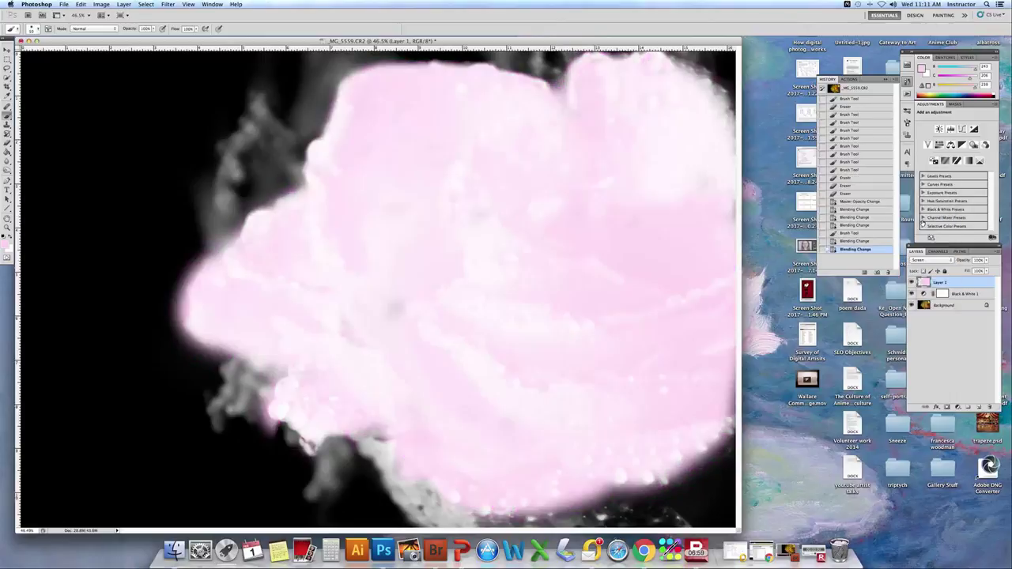
left_click(951, 260)
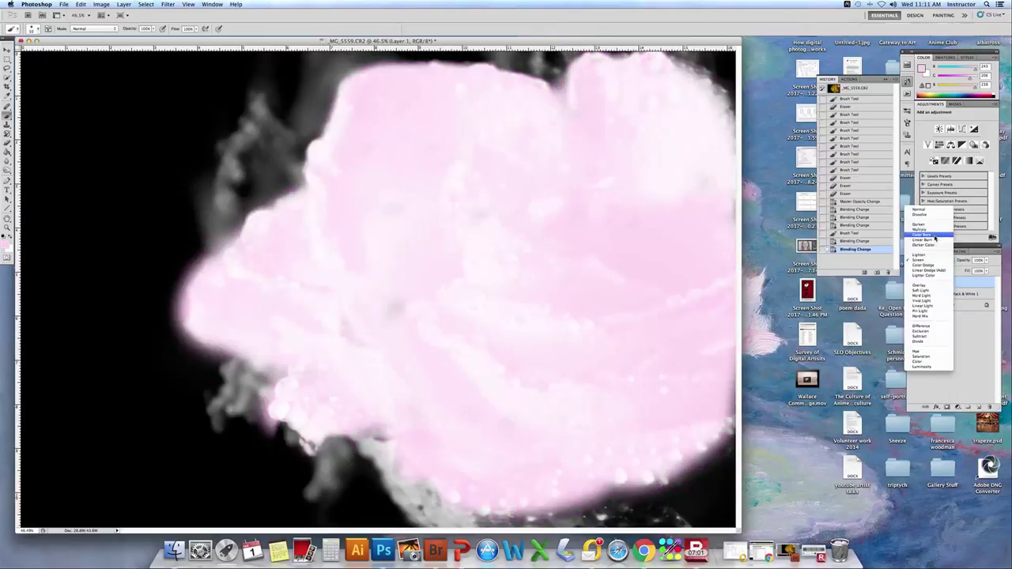
left_click(930, 230)
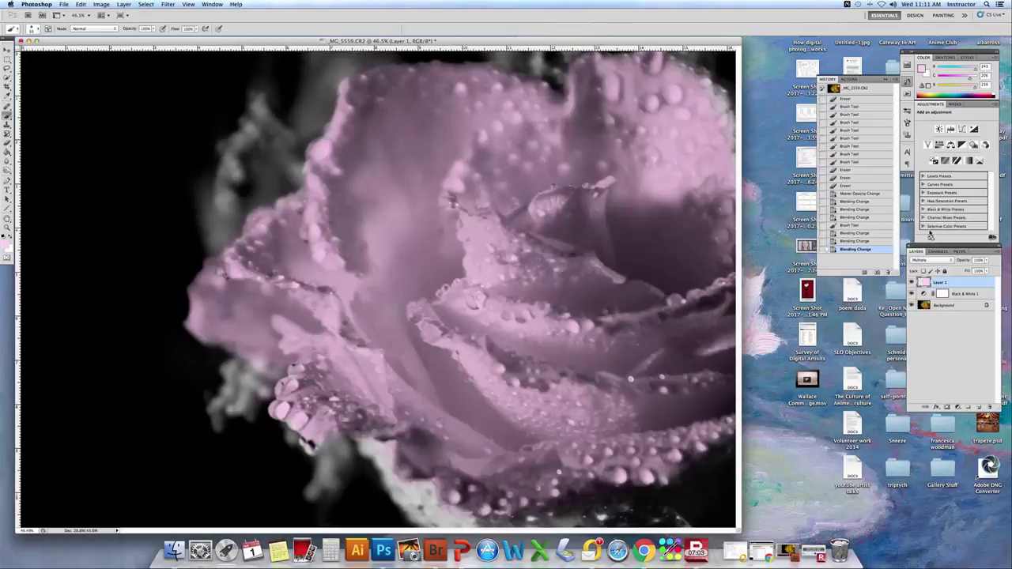
left_click(942, 260)
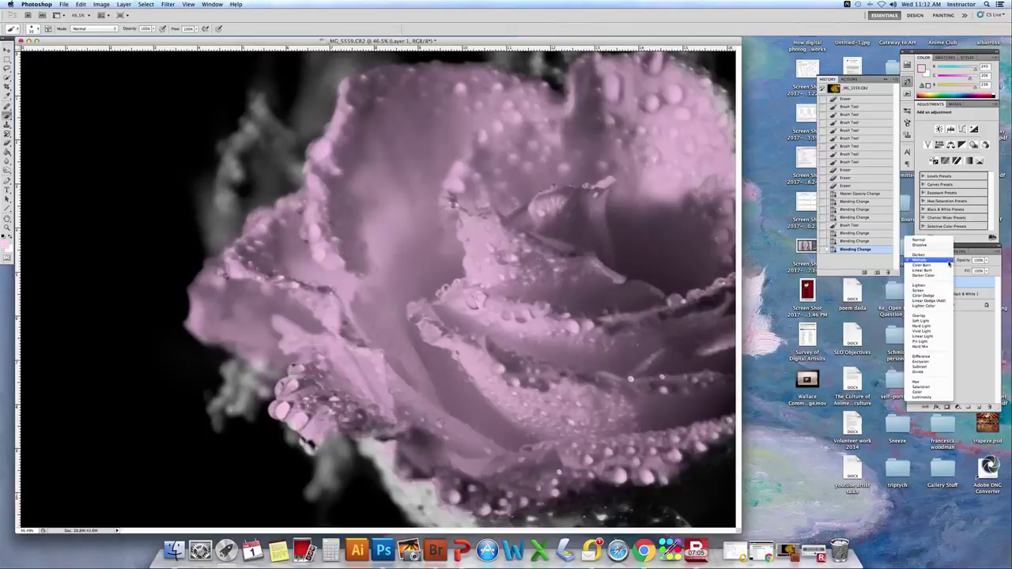
left_click(930, 321)
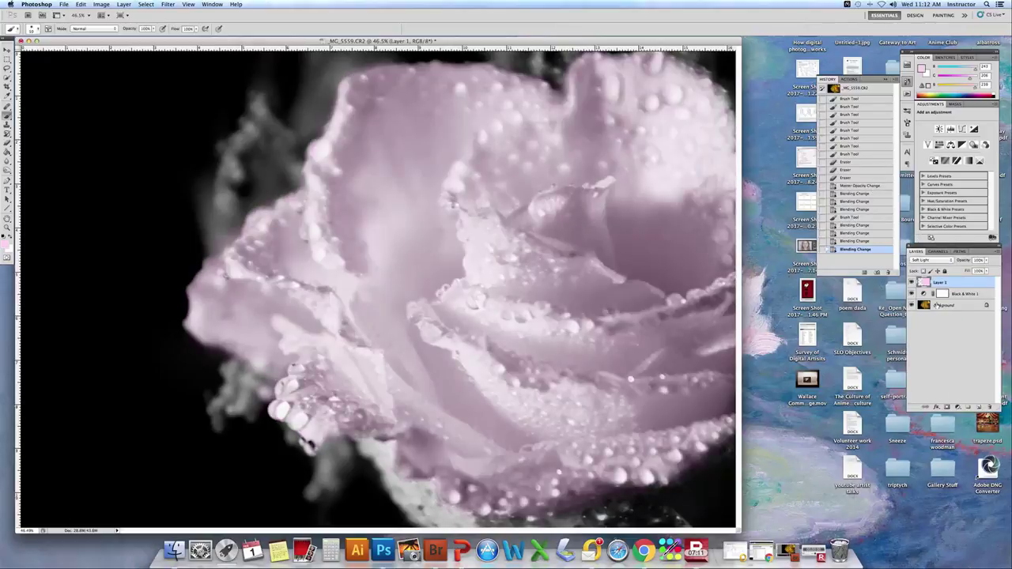
left_click(952, 260)
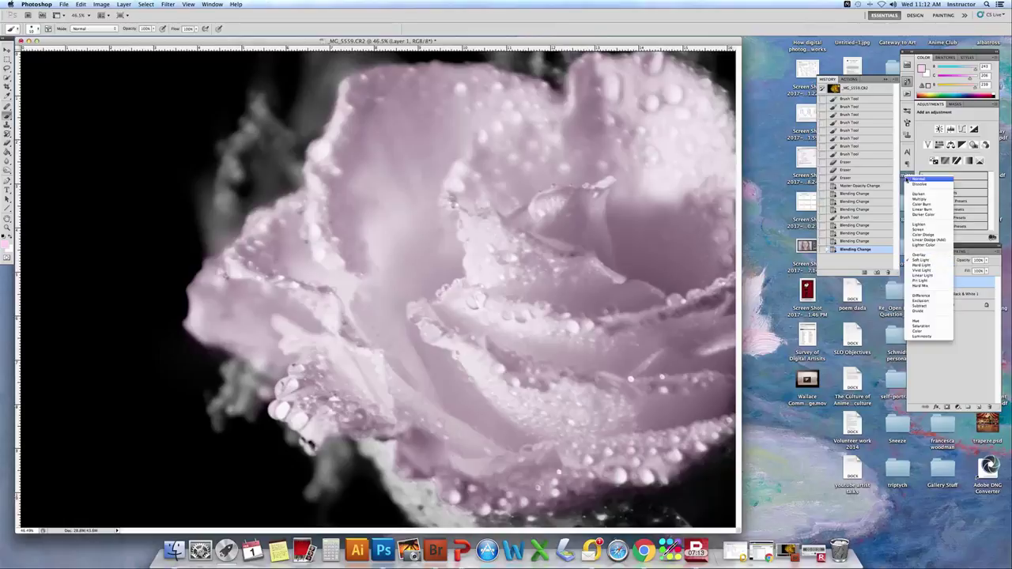
left_click(919, 180)
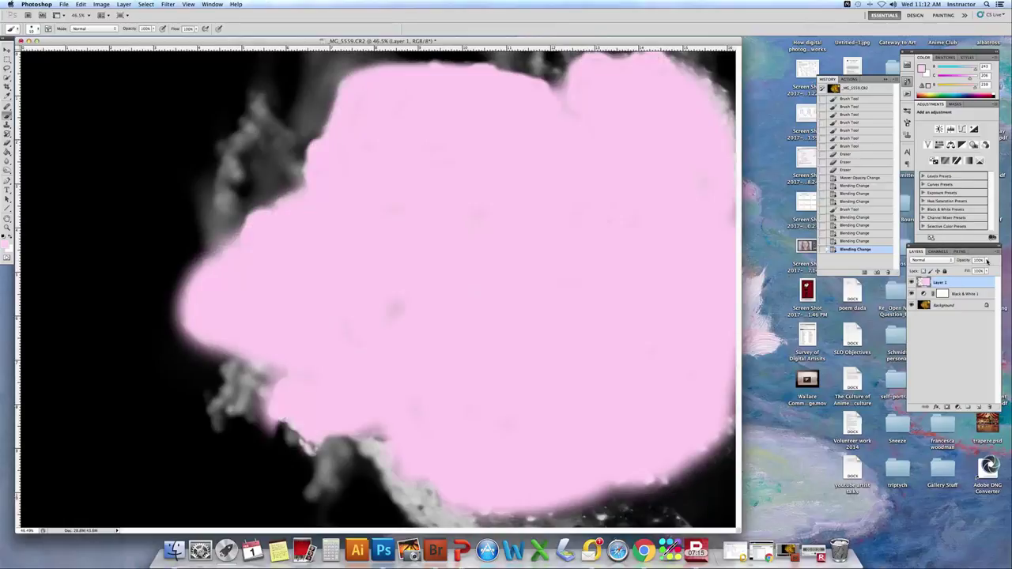
Set Layer 1 to Color blending at 63% opacity and deselect it.
left_click(988, 262)
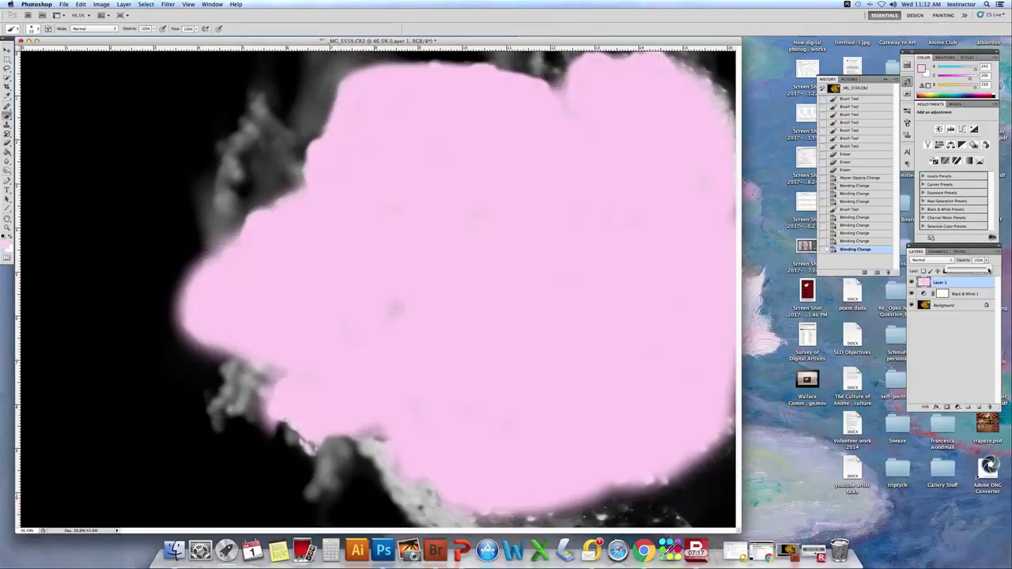
left_click(951, 261)
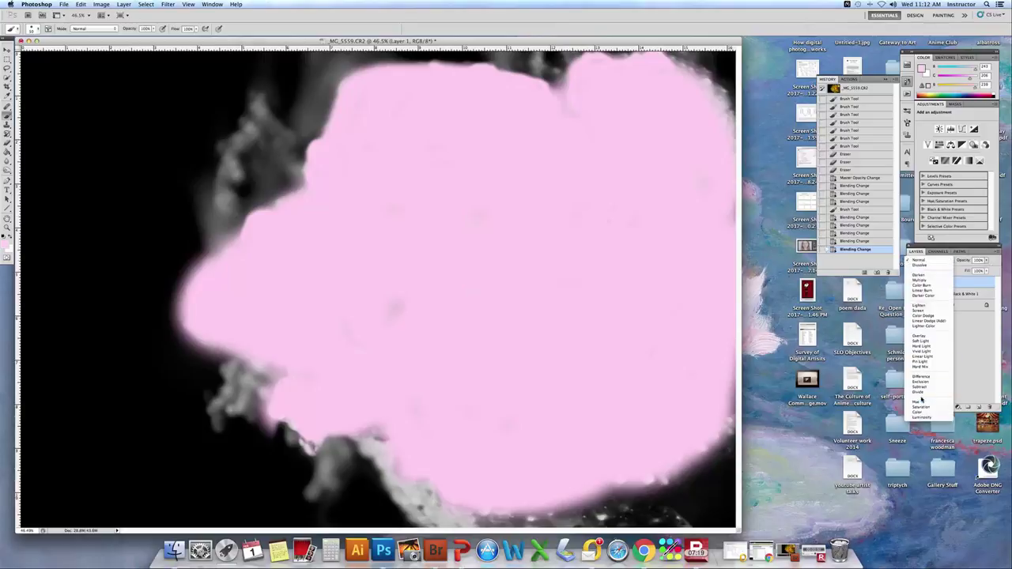
left_click(922, 413)
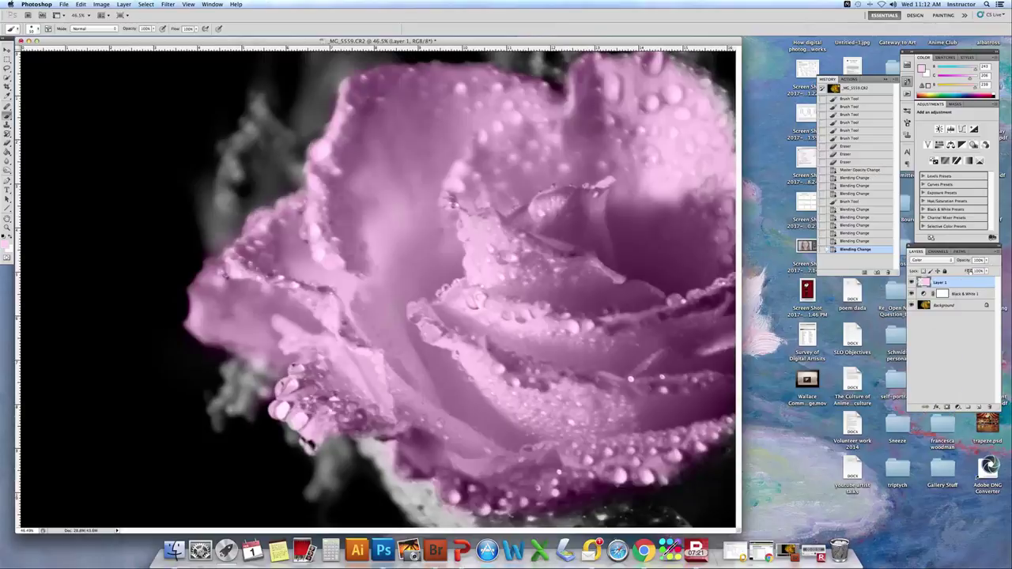
left_click(987, 262)
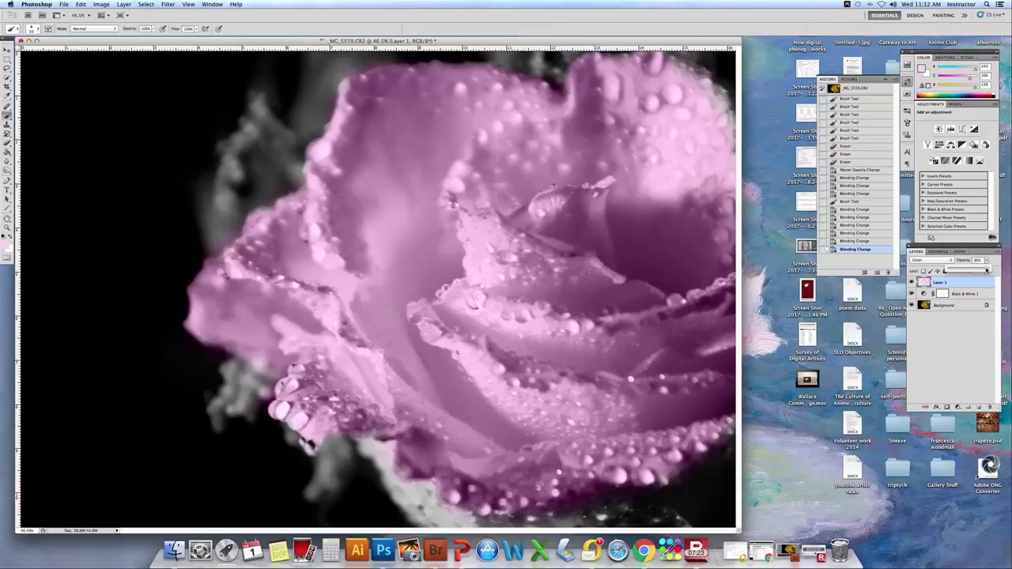
left_click_drag(986, 270, 973, 272)
left_click(976, 303)
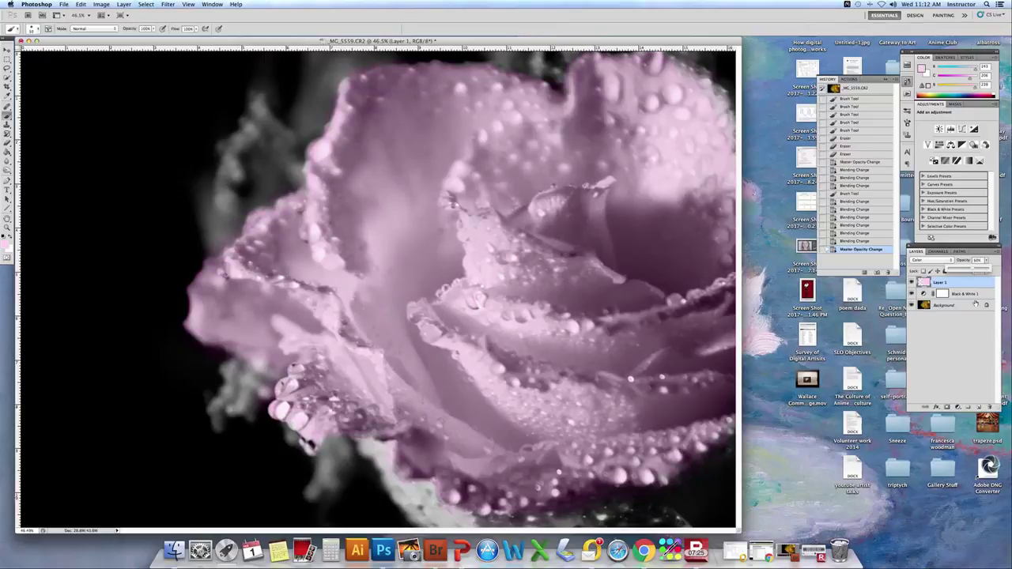
left_click(983, 349)
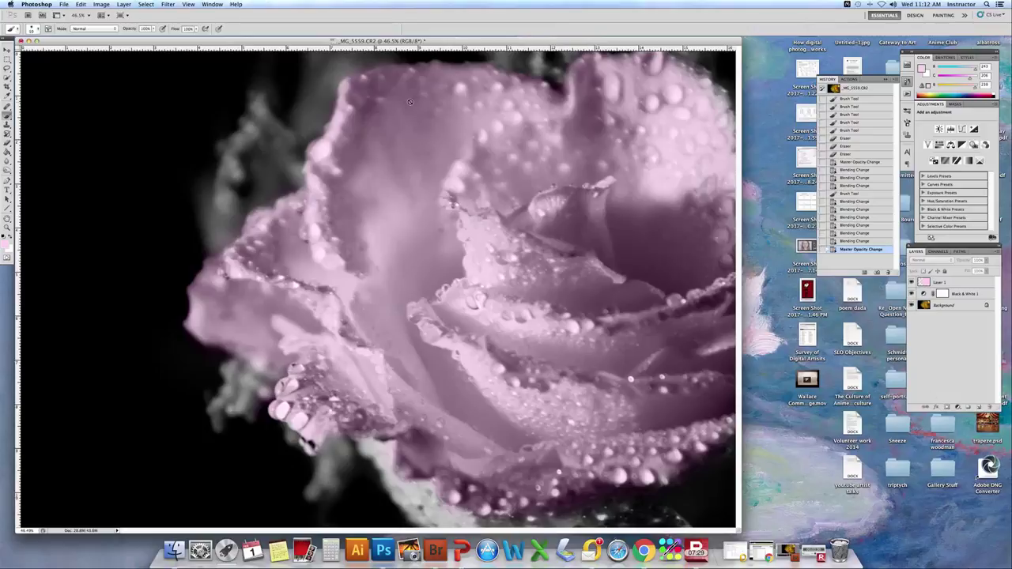
Flatten the layers into one Background and set Smart Sharpen's amount to 95, radius 1.0 px.
left_click(124, 4)
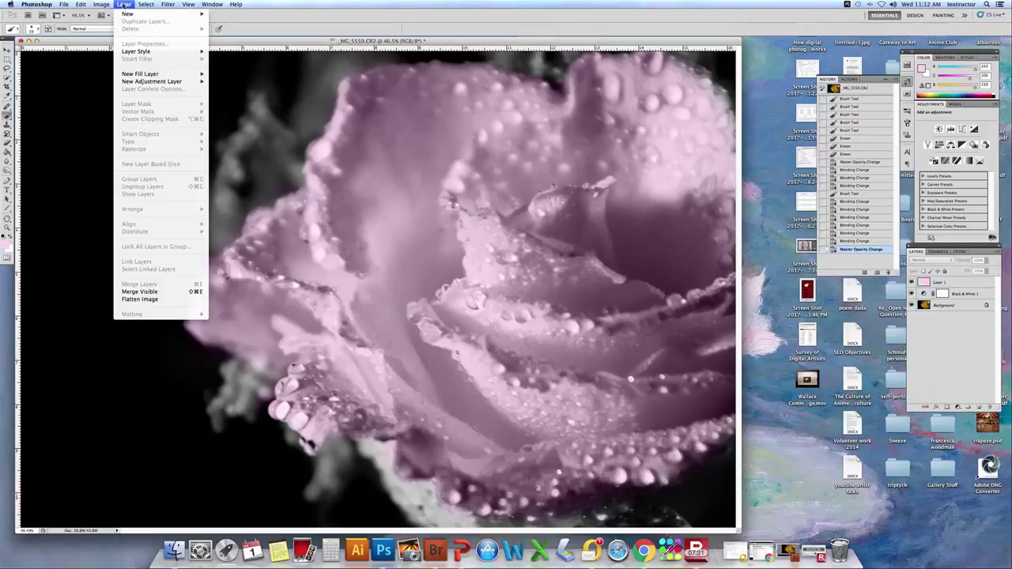
left_click(146, 300)
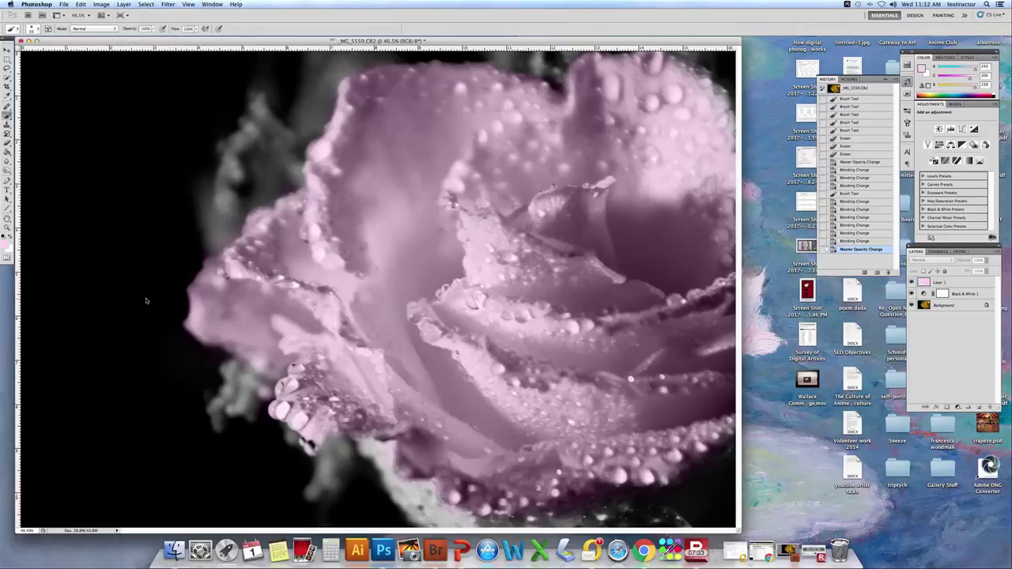
left_click(169, 5)
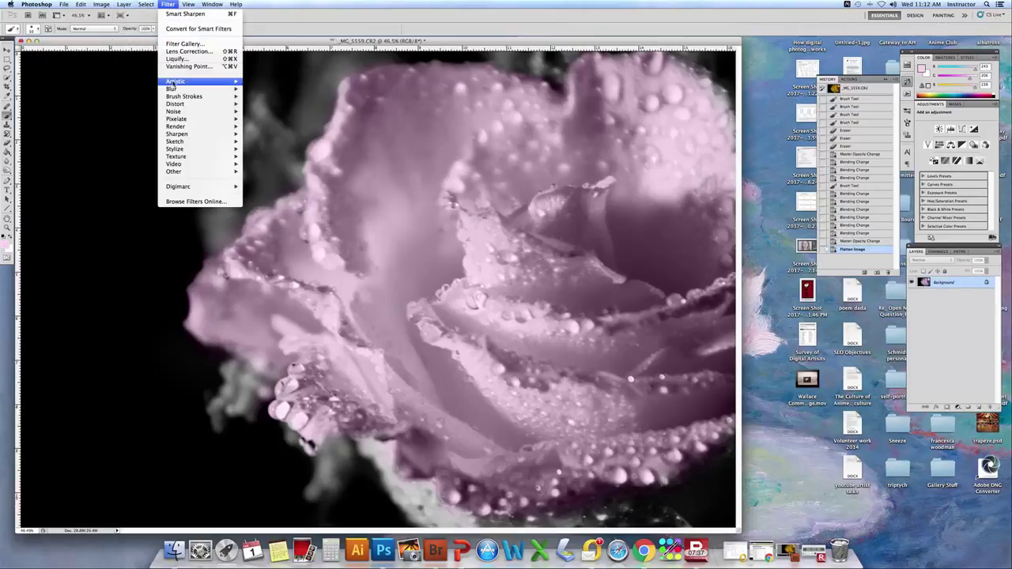
mouse_move(172, 135)
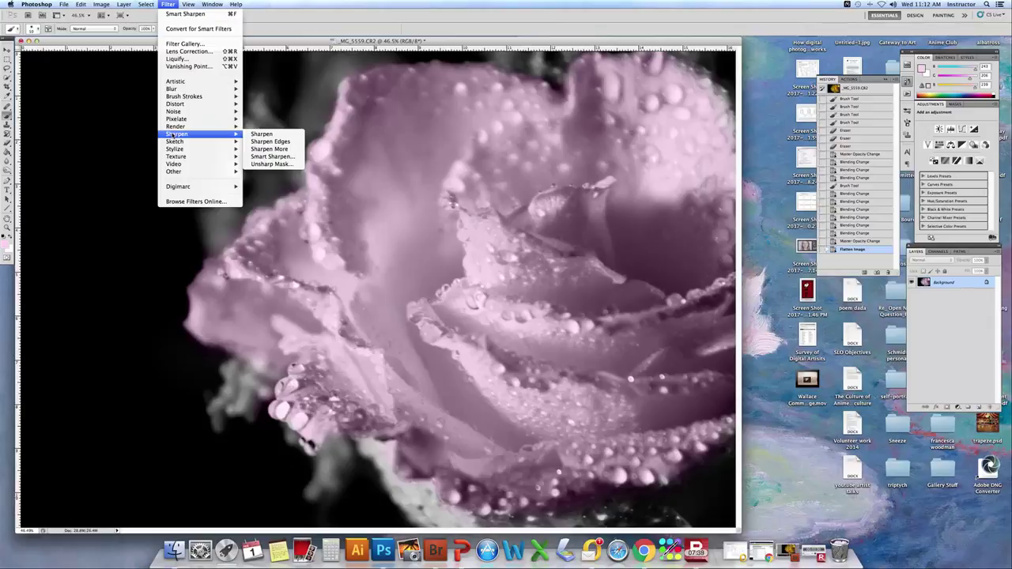
left_click(259, 157)
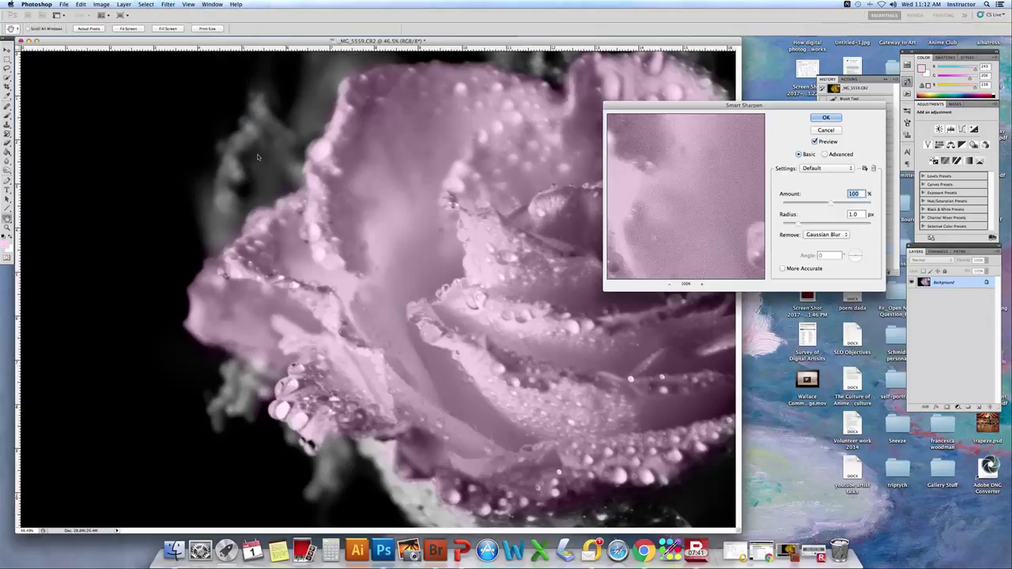
left_click_drag(644, 225, 726, 164)
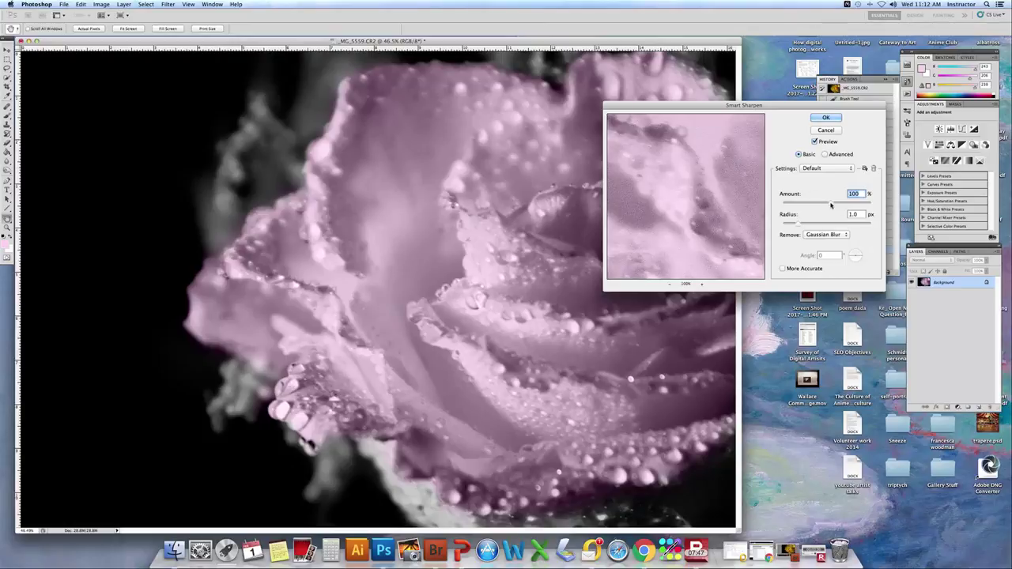
left_click_drag(831, 204, 826, 205)
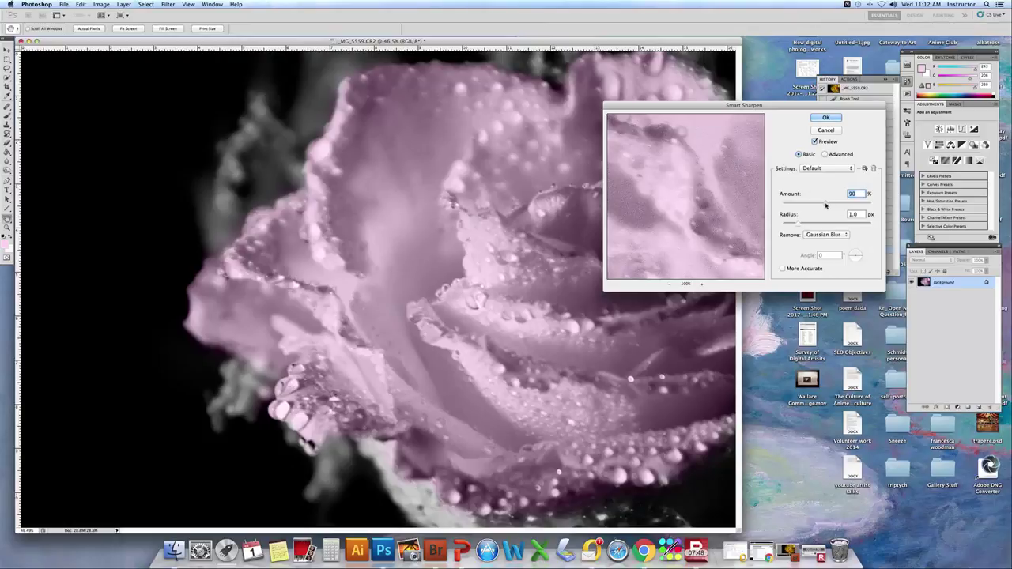
Apply the sharpening, then save the image as 'pink rose' JPEG at Quality 12 Maximum.
left_click(825, 118)
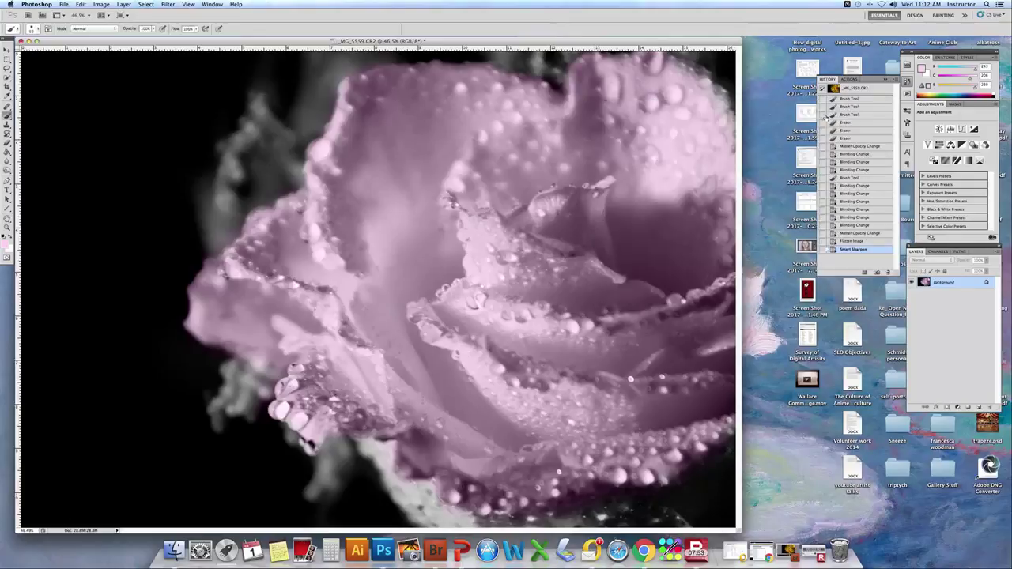
left_click(62, 5)
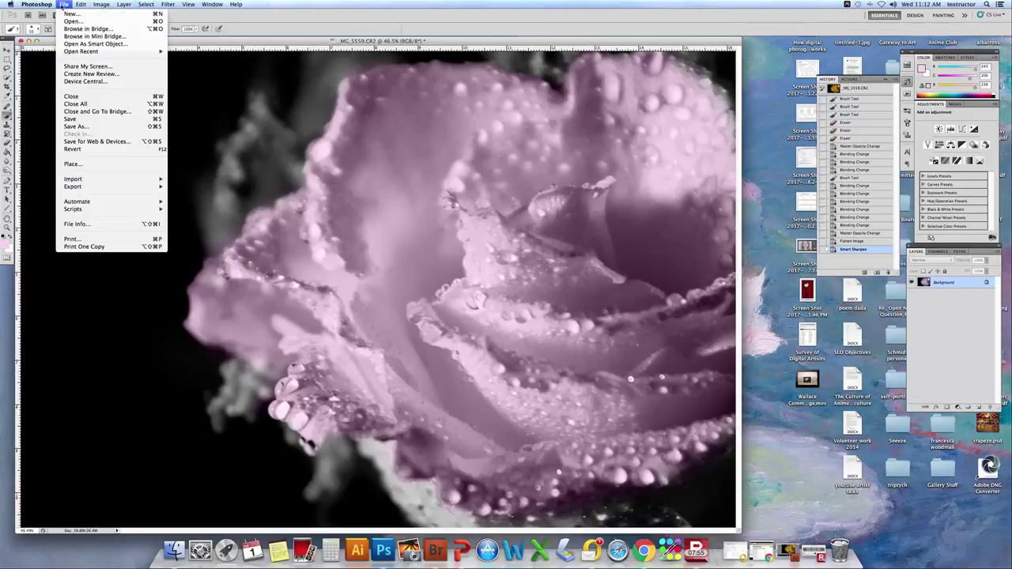
left_click(81, 127)
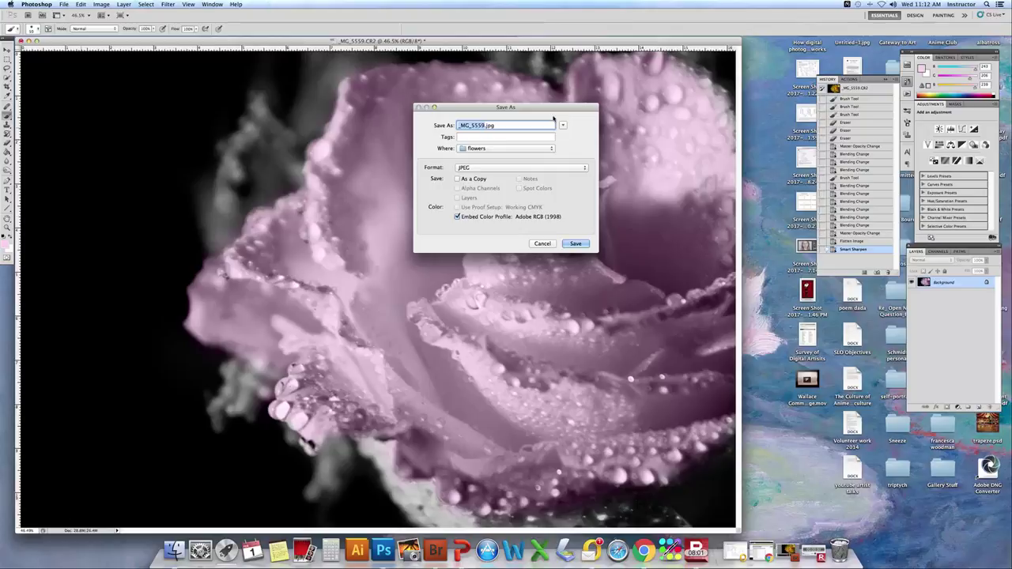
type("pink rose")
left_click(576, 244)
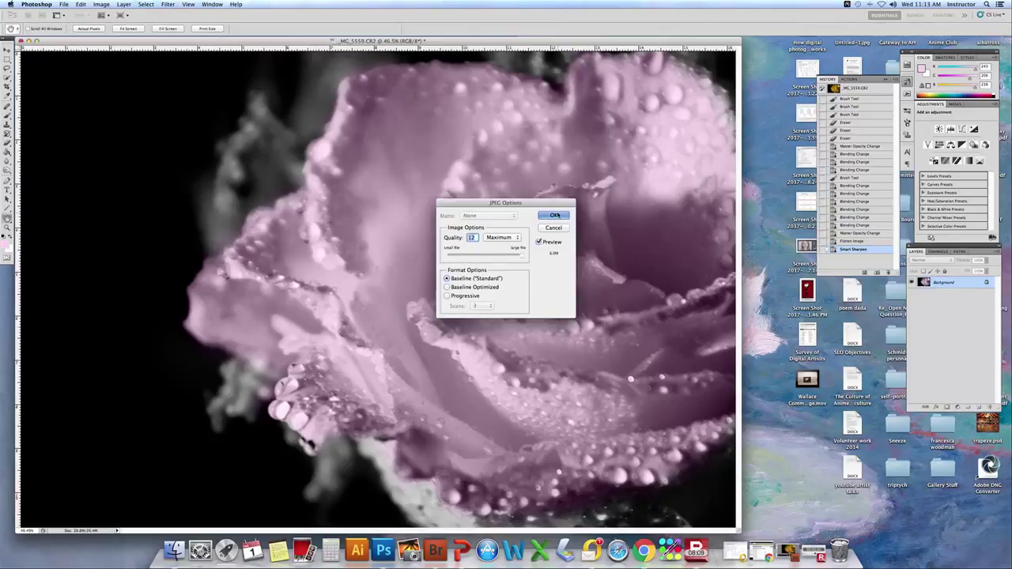
left_click(555, 215)
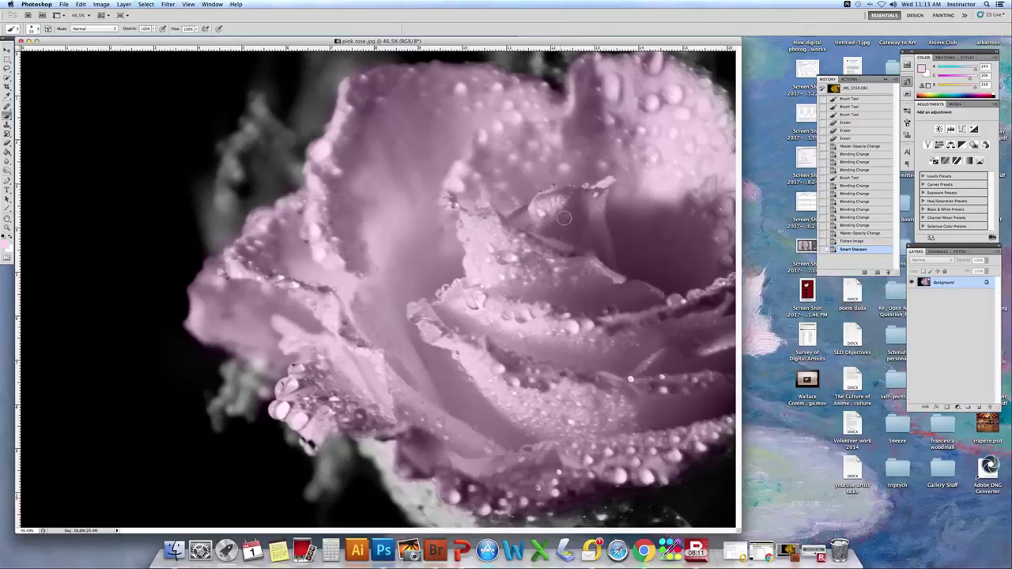